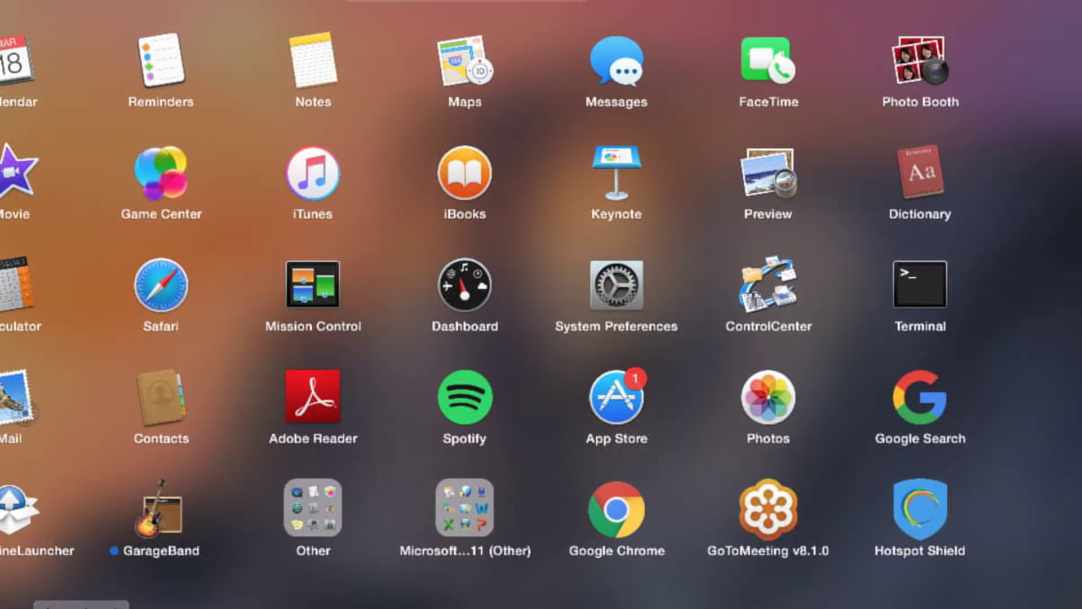
Search the installed applications for "key" and launch Keynote.
click(82, 608)
click(81, 608)
text(key)
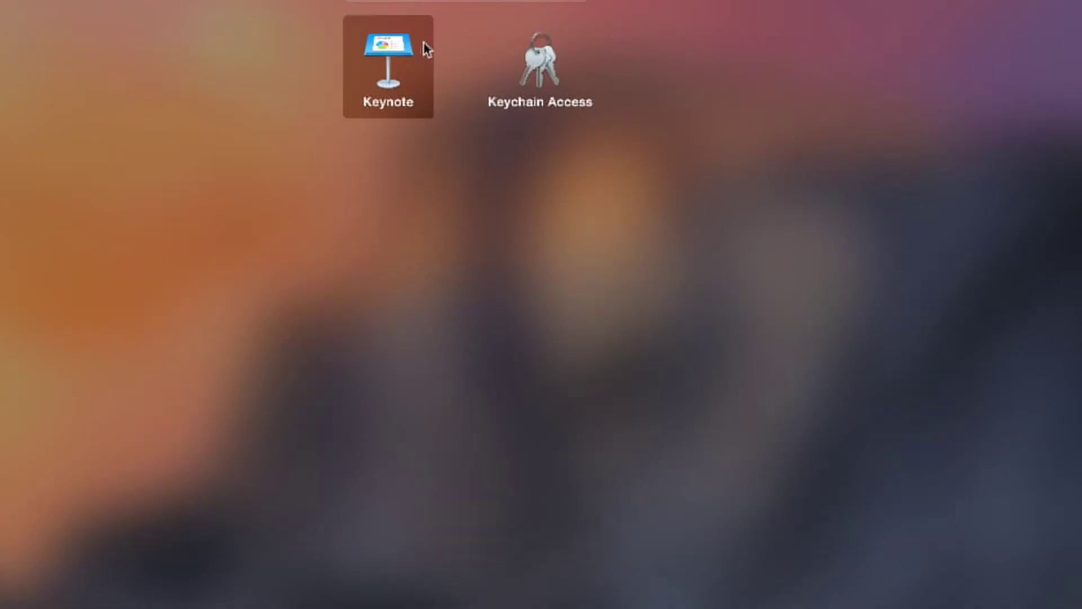
key(Return)
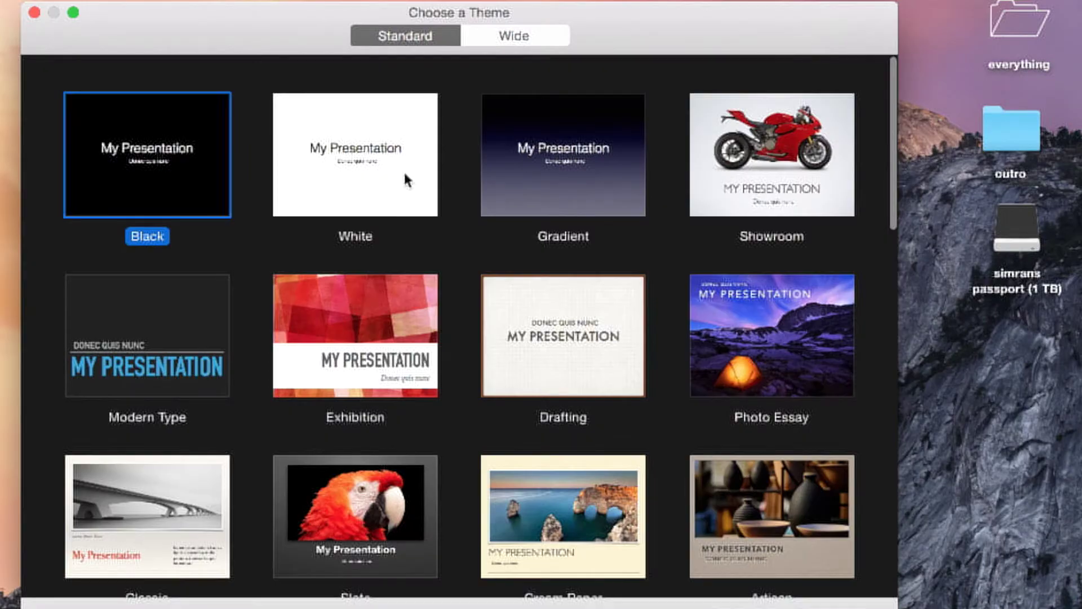
Create a presentation with the White theme and delete the subtitle placeholder from the title slide.
double_click(407, 179)
click(461, 387)
key(Delete)
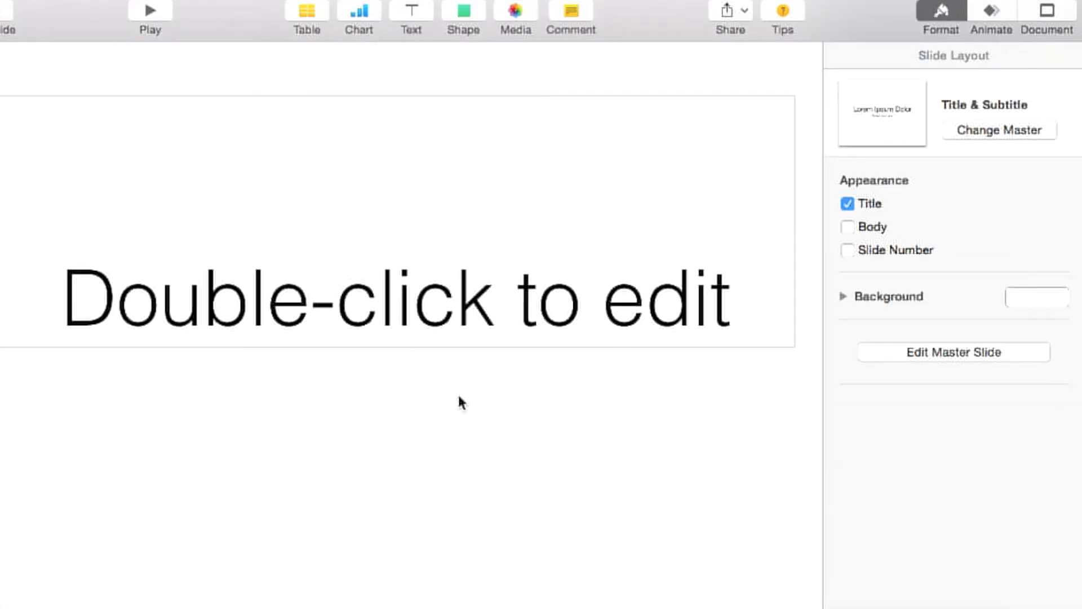
scroll(571, 300, down, 3)
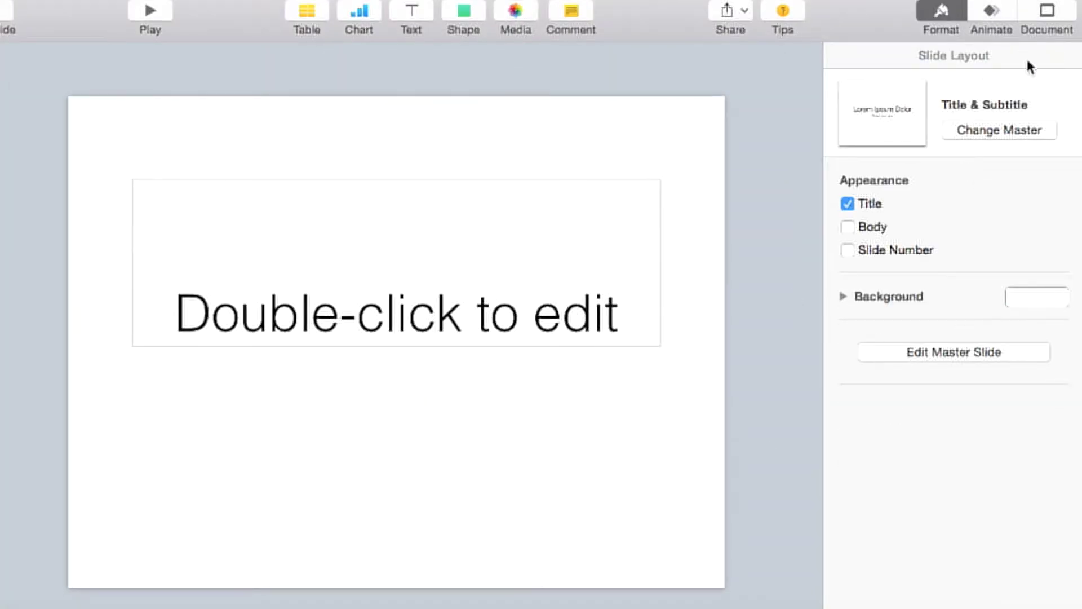
Change the presentation's slide size to widescreen and return to the slide's formatting options.
click(1042, 18)
click(953, 478)
click(952, 490)
click(939, 15)
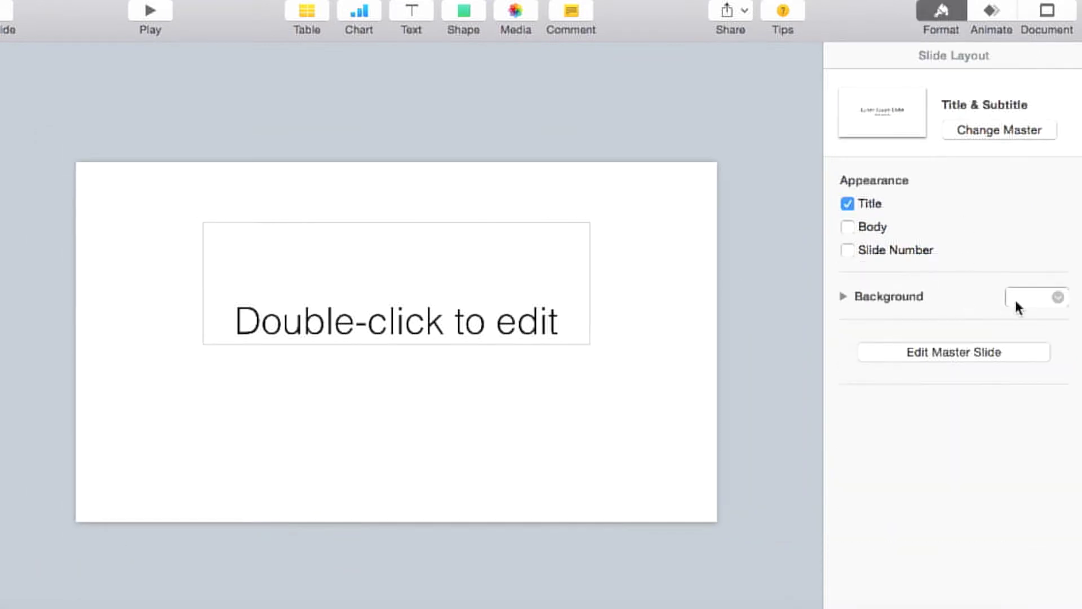
Insert a square shape and stretch it to cover the whole slide.
click(1017, 299)
click(1019, 296)
click(463, 17)
click(401, 143)
drag(379, 326, 67, 160)
click(465, 311)
click(410, 352)
drag(415, 356, 728, 529)
Fill the full-slide rectangle with light blue and adjust its red value to make a soft teal.
click(1058, 359)
click(818, 397)
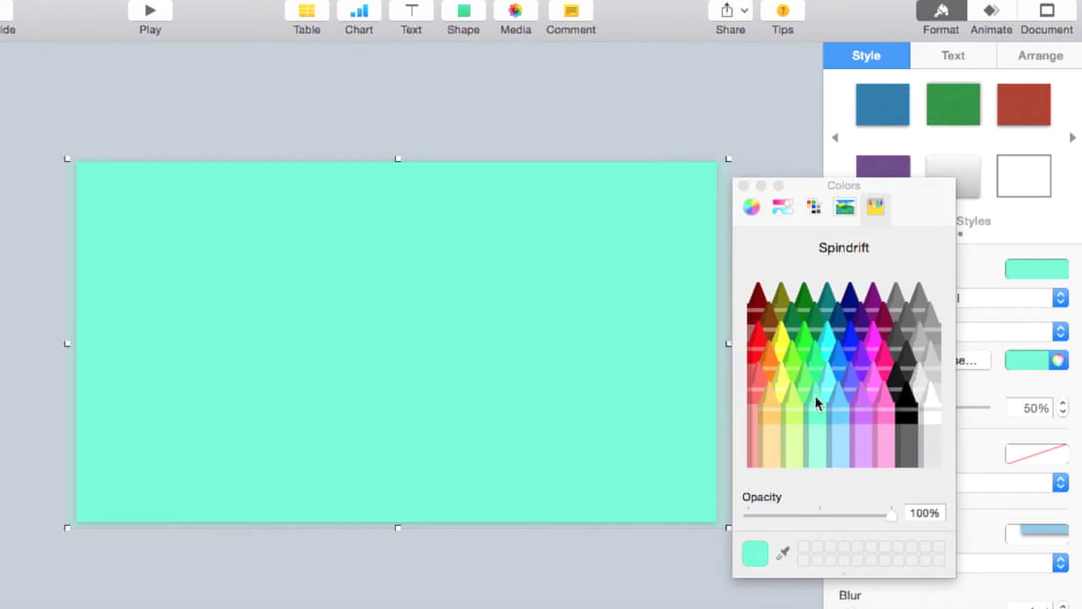
click(824, 326)
click(842, 401)
click(751, 206)
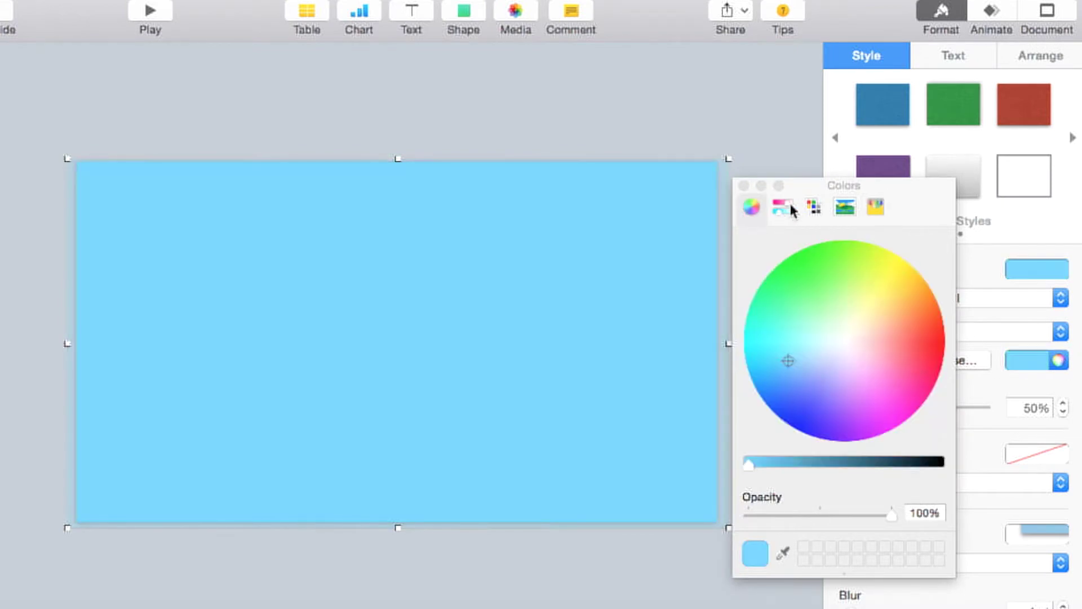
click(782, 207)
drag(802, 284, 836, 294)
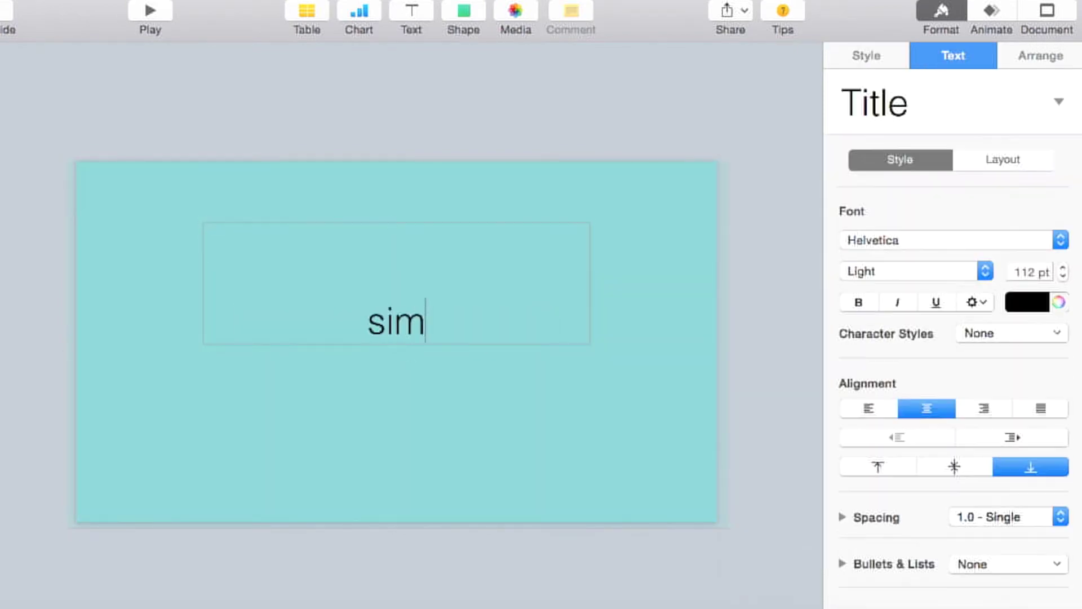
Complete the title text as "simlantis" and set its font to Chasing Embers Demo Version.
text(lantis)
double_click(391, 333)
click(944, 240)
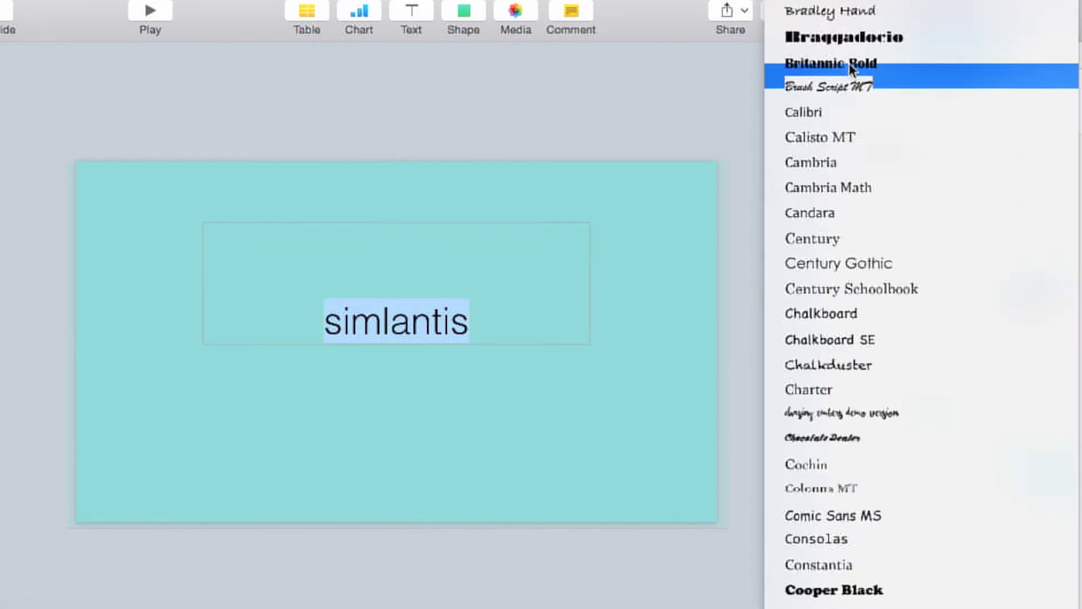
scroll(874, 411, down, 15)
scroll(894, 330, down, 2)
click(866, 528)
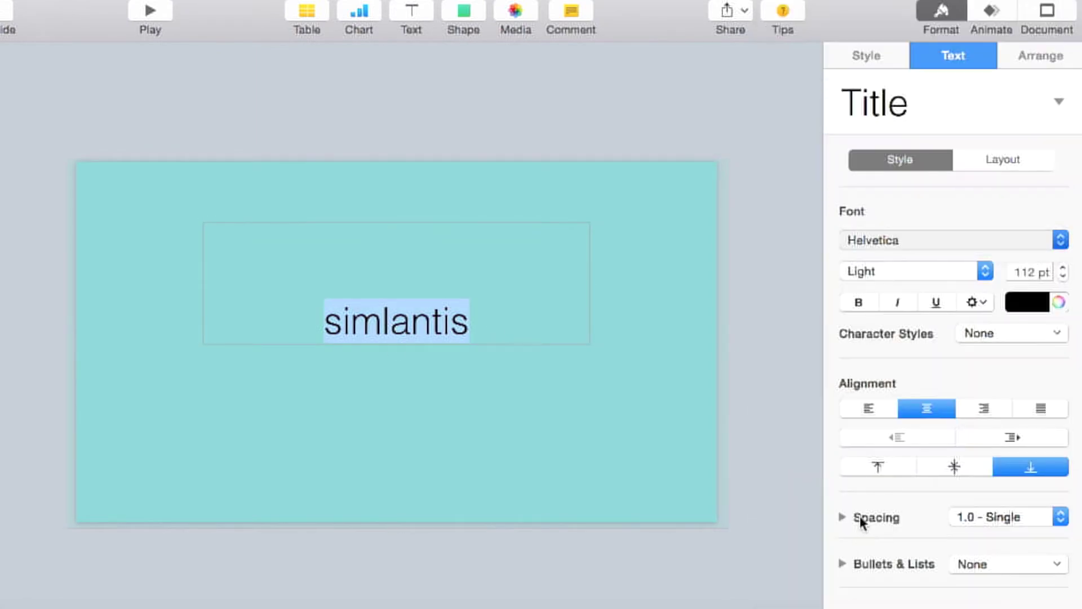
Set the title's font size to 300 pt and colour the text light orange.
triple_click(1035, 273)
text(300)
key(Return)
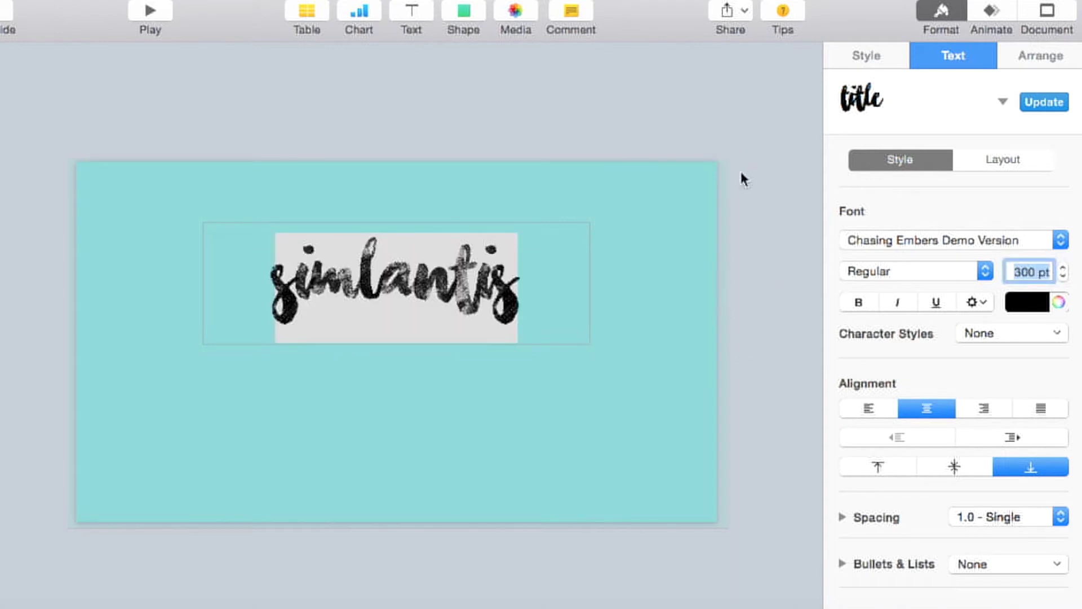
click(1059, 307)
click(752, 210)
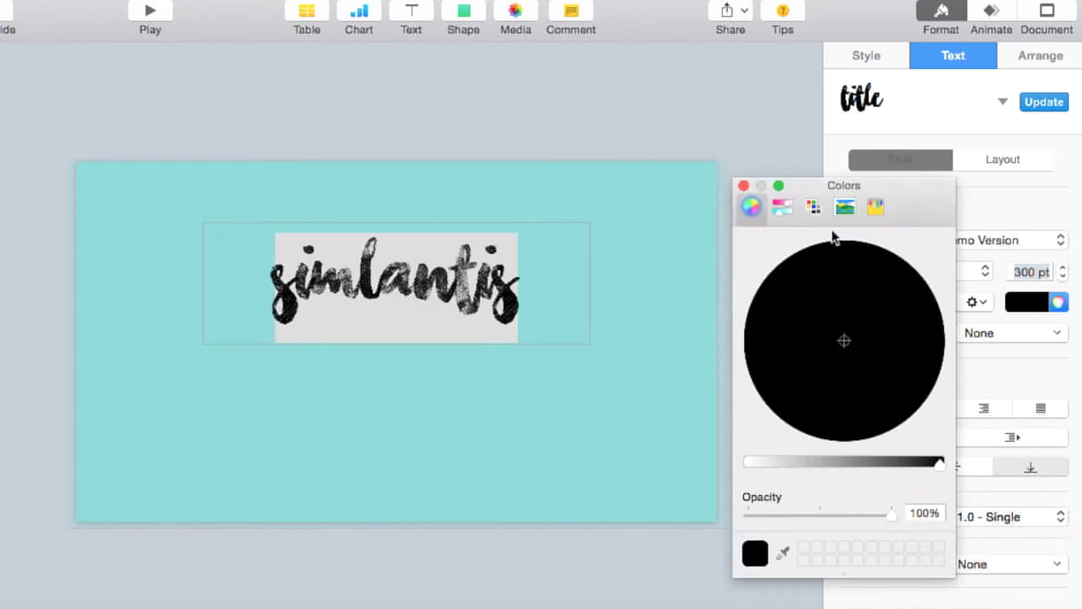
click(875, 208)
click(773, 396)
Move the title up to the top centre of the slide.
click(626, 361)
click(455, 304)
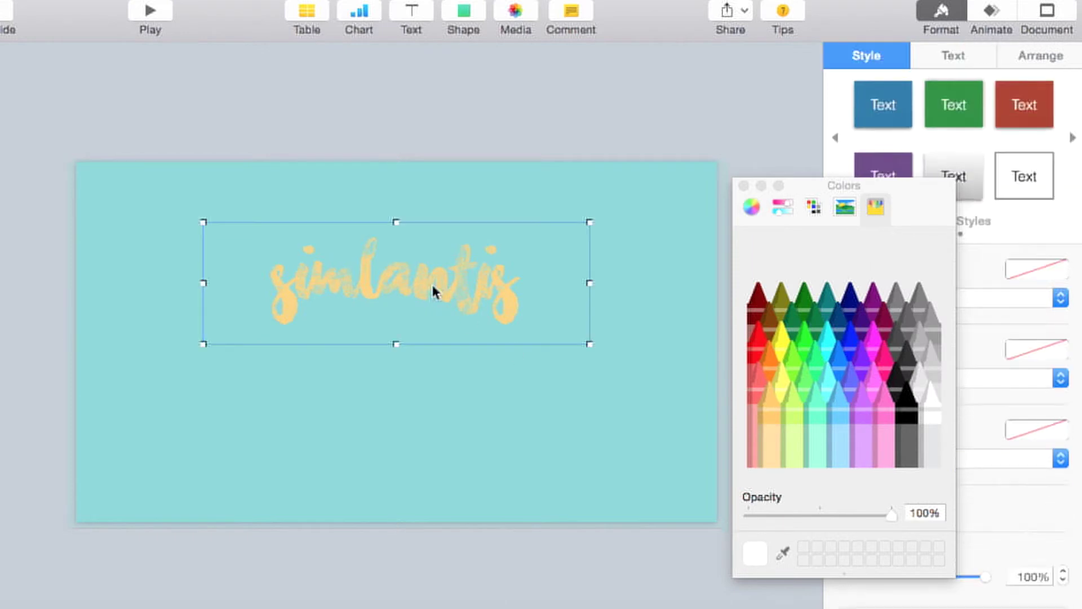
drag(433, 287, 446, 215)
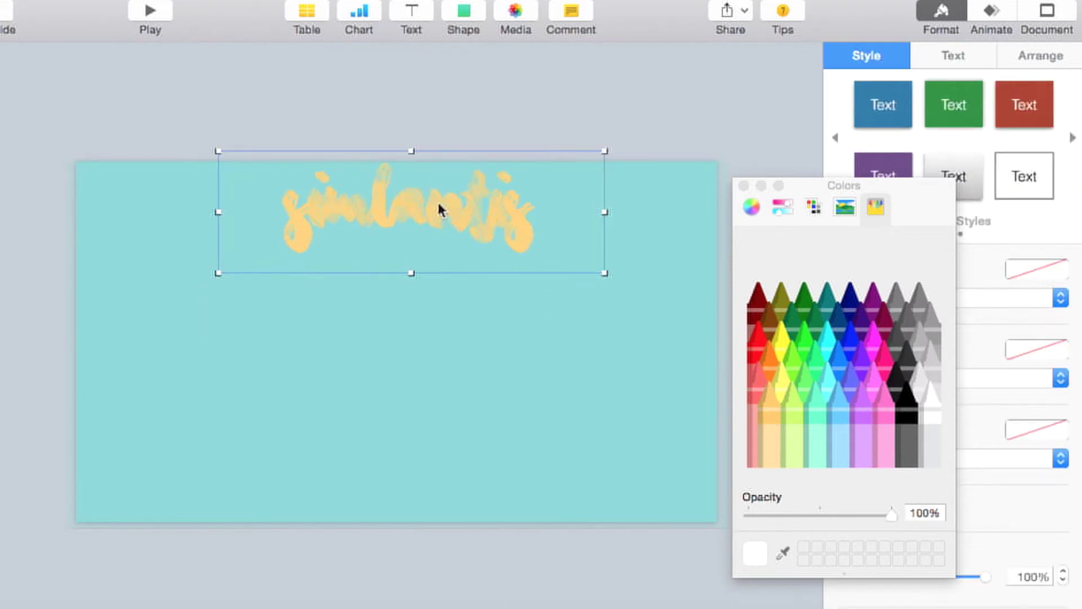
Try a build-in effect on the title text.
click(991, 16)
click(945, 124)
click(913, 173)
click(710, 114)
Insert a square shape and set its width to 16 pt and its height to 9 pt.
click(464, 17)
click(401, 145)
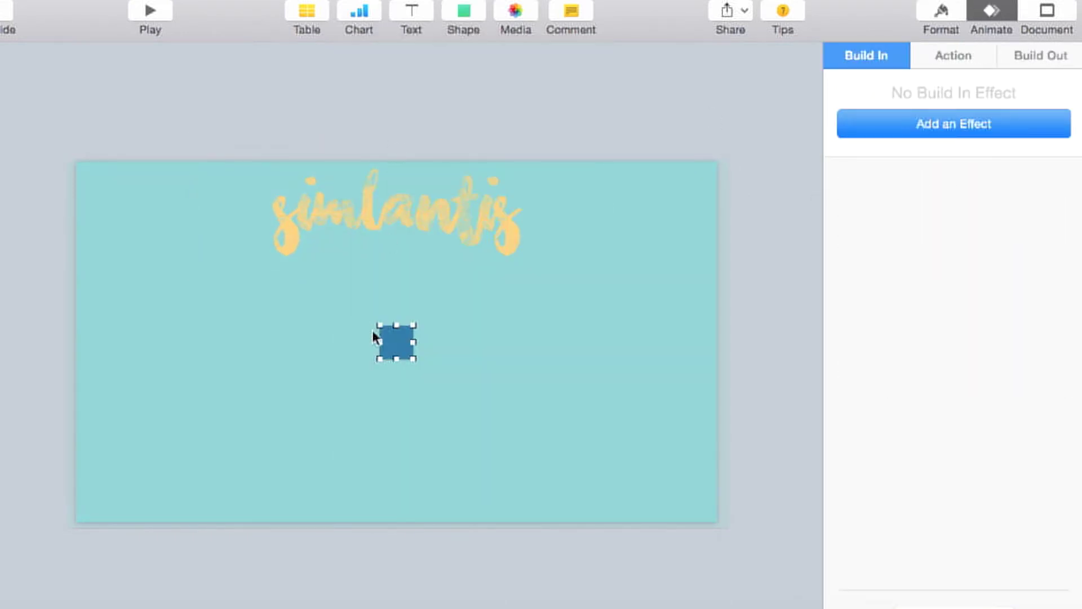
click(941, 13)
scroll(973, 444, down, 5)
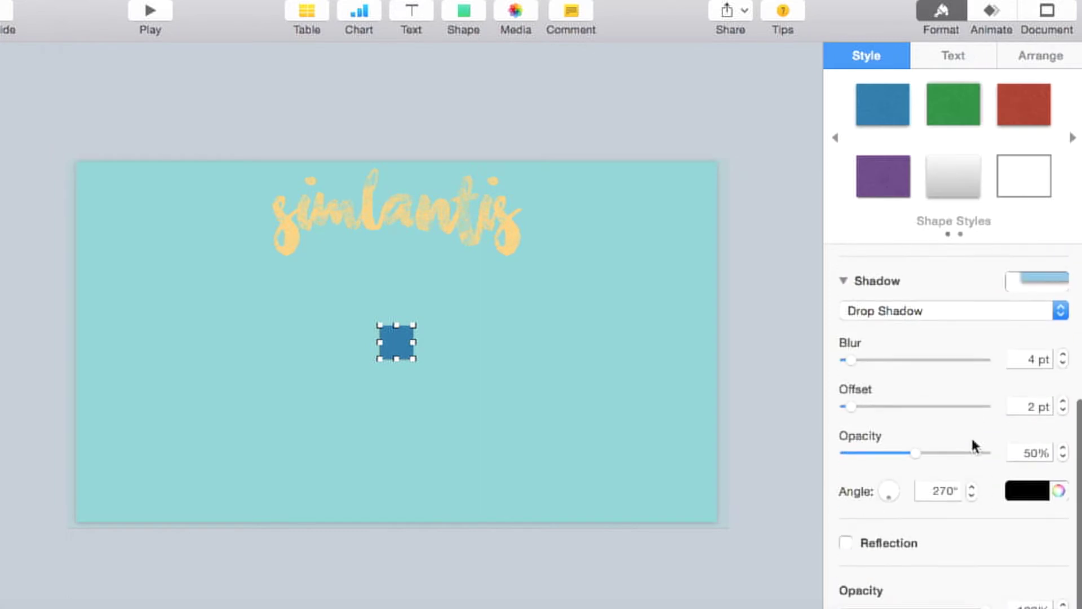
scroll(973, 444, up, 5)
click(1059, 59)
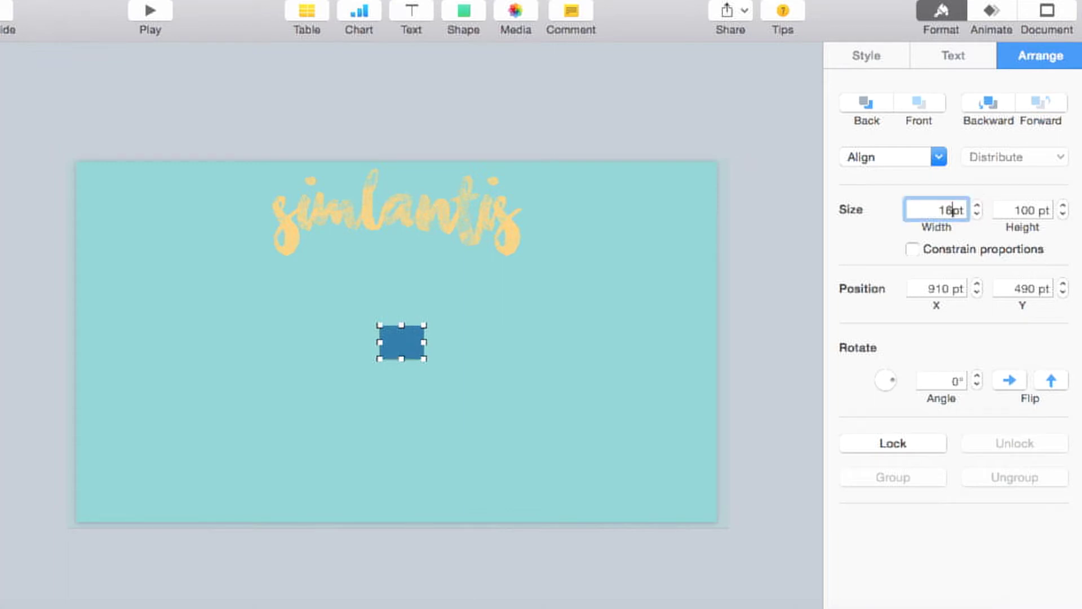
click(1026, 209)
text(9)
key(Return)
Enlarge the small 16:9 rectangle to a little over a third of the slide's width.
click(557, 304)
click(386, 327)
drag(383, 327, 608, 454)
shift+click(639, 412)
drag(549, 393, 392, 376)
click(600, 371)
key(super+z)
Place the blue rectangle on the slide's left half and duplicate it to the right half at the same height.
drag(492, 377, 181, 382)
drag(312, 444, 345, 460)
drag(250, 400, 556, 366)
key(super+d)
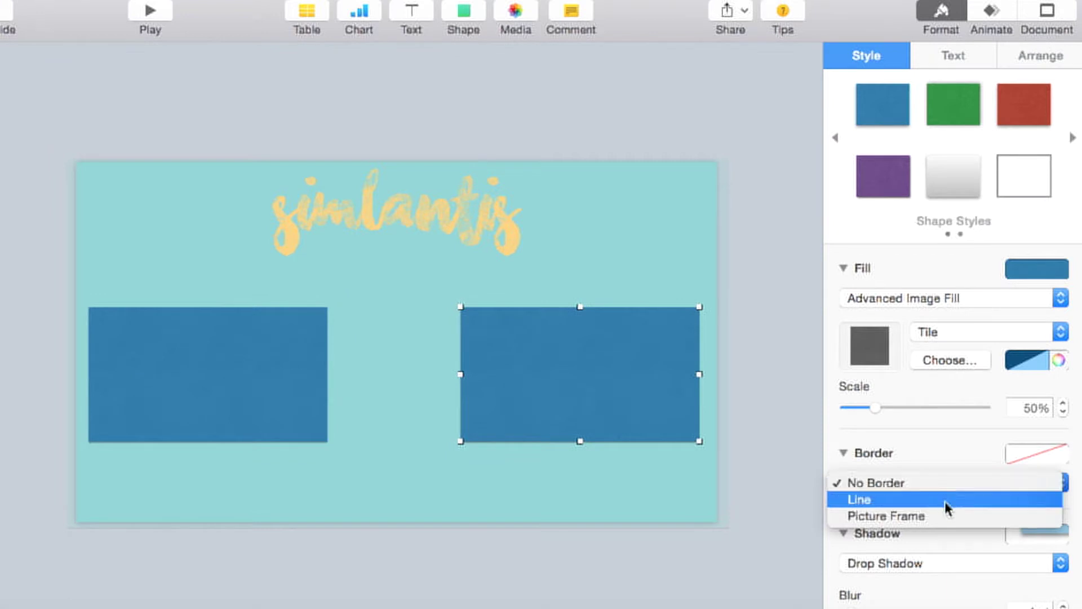
Add a line border to the right and left blue rectangles.
click(943, 500)
click(225, 387)
click(902, 482)
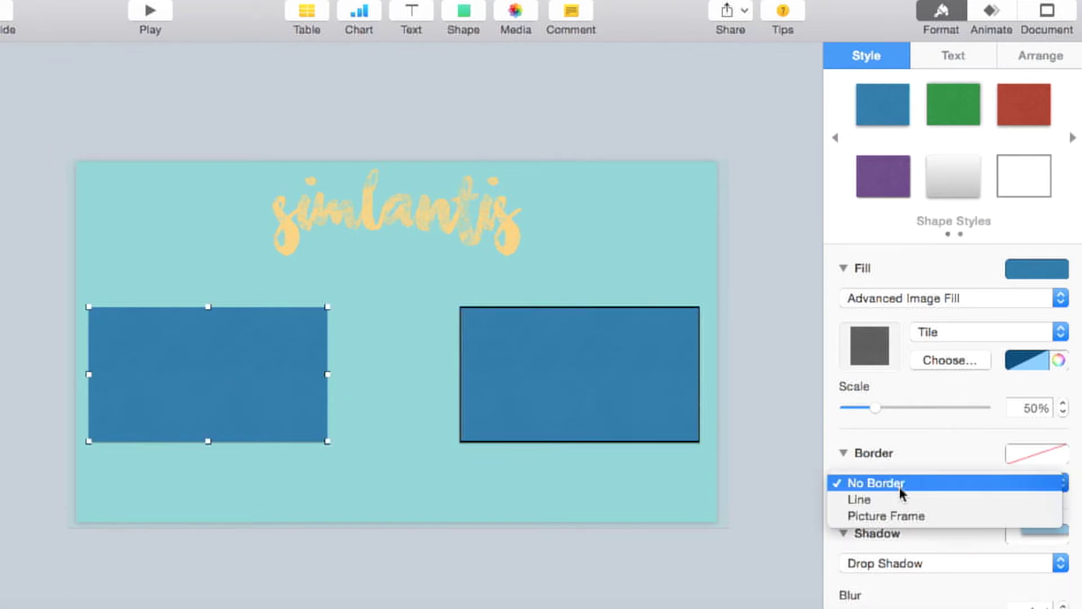
click(901, 497)
Set the border width of both blue rectangles to 10 pt.
click(1064, 509)
click(1064, 509)
click(1064, 509)
click(1064, 509)
click(481, 369)
click(1064, 508)
click(1064, 509)
click(1064, 509)
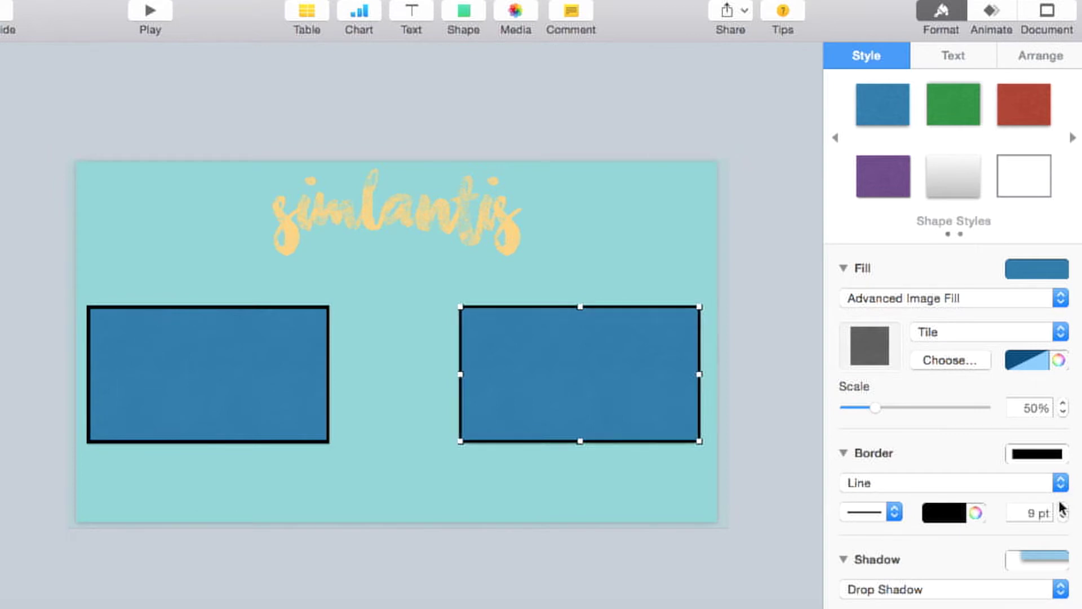
click(1064, 509)
click(1063, 509)
Colour the right rectangle's border Carnation pink and lighten it to FFA9CF with the RGB sliders.
click(942, 511)
click(752, 207)
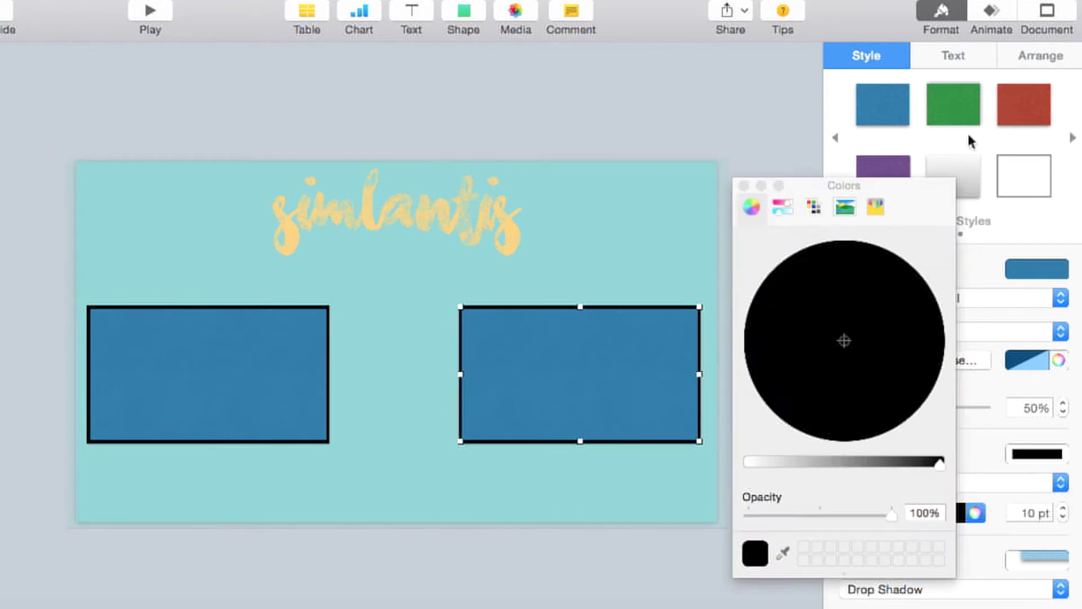
click(875, 207)
click(891, 410)
click(883, 413)
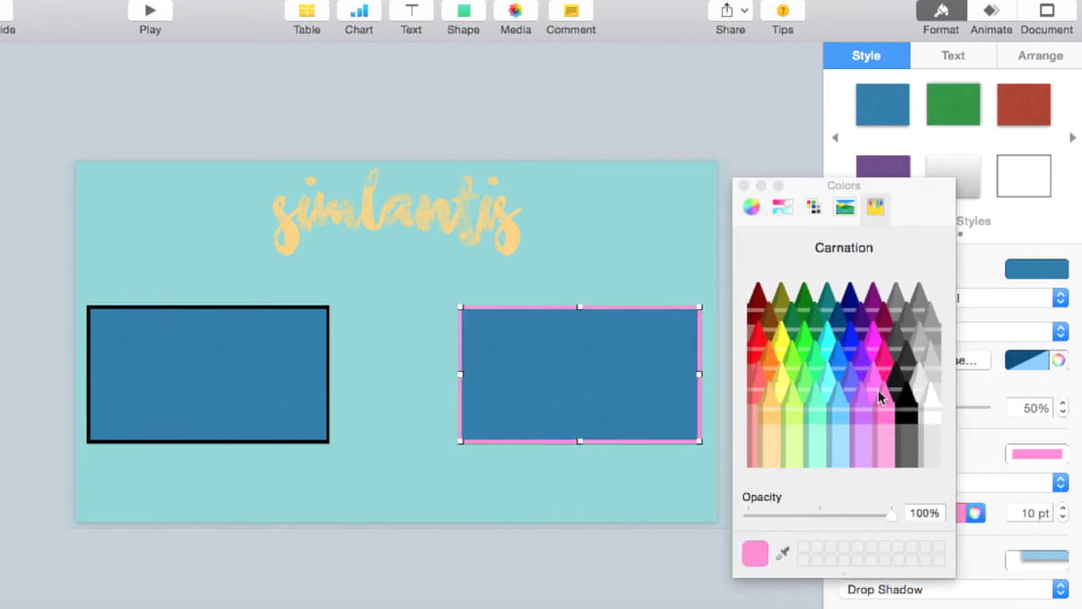
click(782, 207)
drag(816, 337, 842, 330)
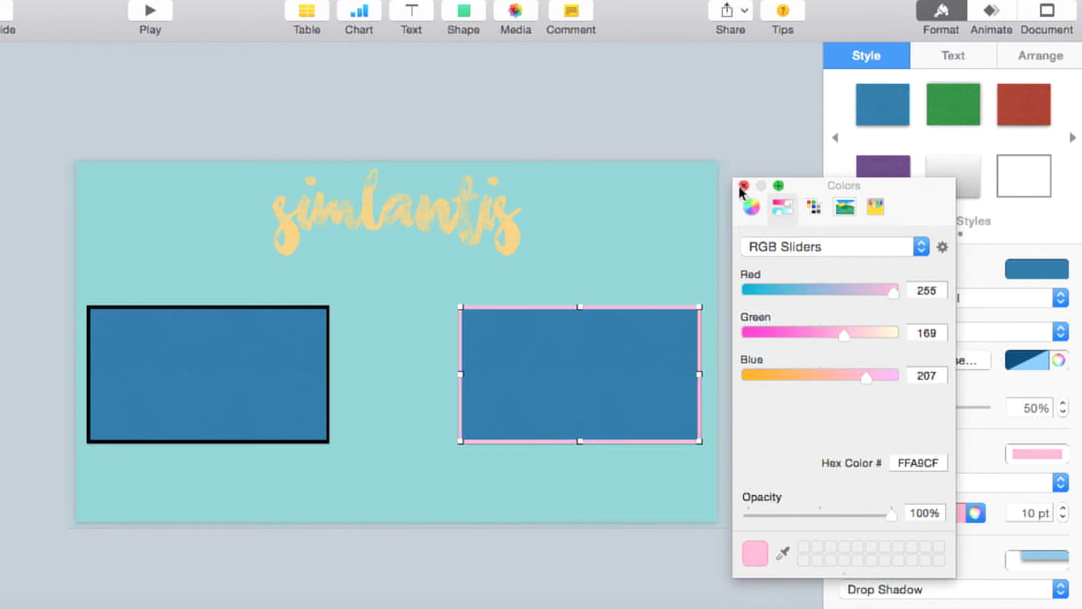
mouse_move(888, 293)
mouse_down()
mouse_move(853, 293)
mouse_move(896, 293)
mouse_up()
Match the left rectangle's border to the right rectangle's pink by sampling that colour.
click(275, 415)
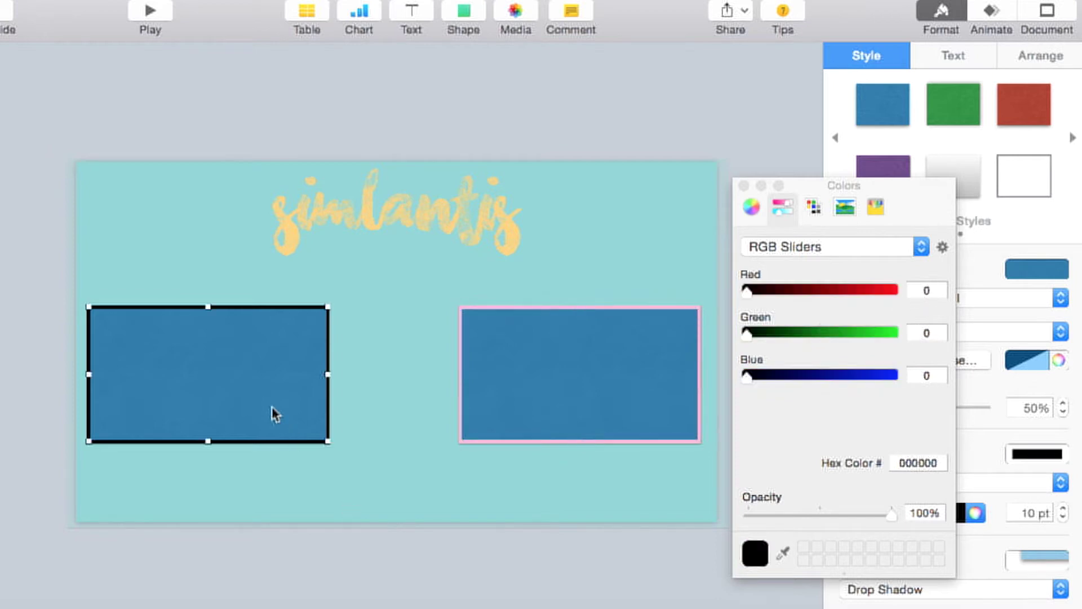
click(875, 206)
click(783, 553)
click(466, 440)
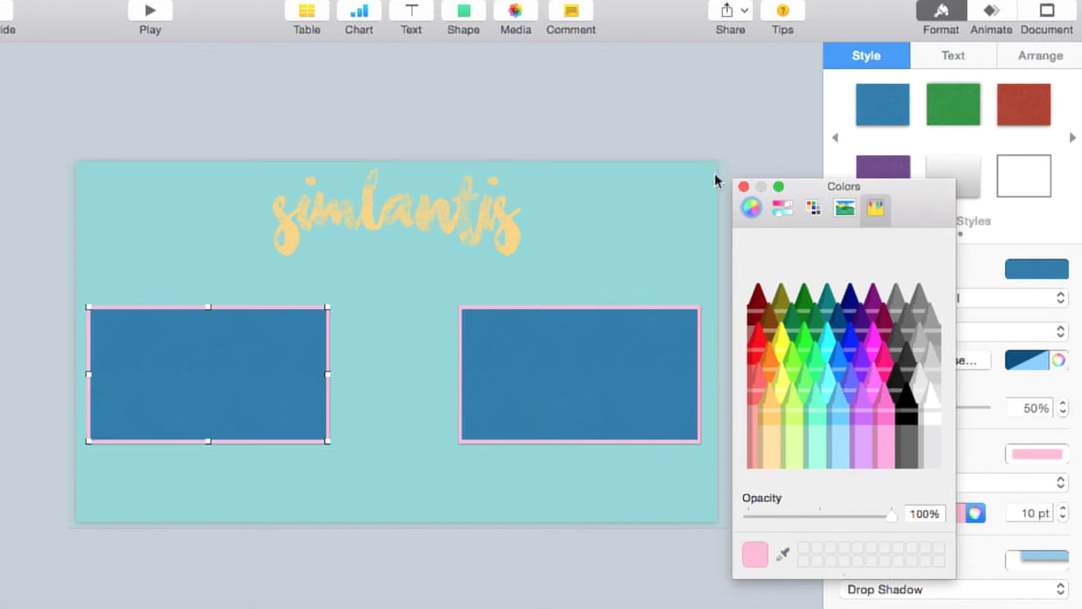
click(743, 186)
Fill both pink-bordered rectangles with the teal sampled from the slide background.
click(1064, 359)
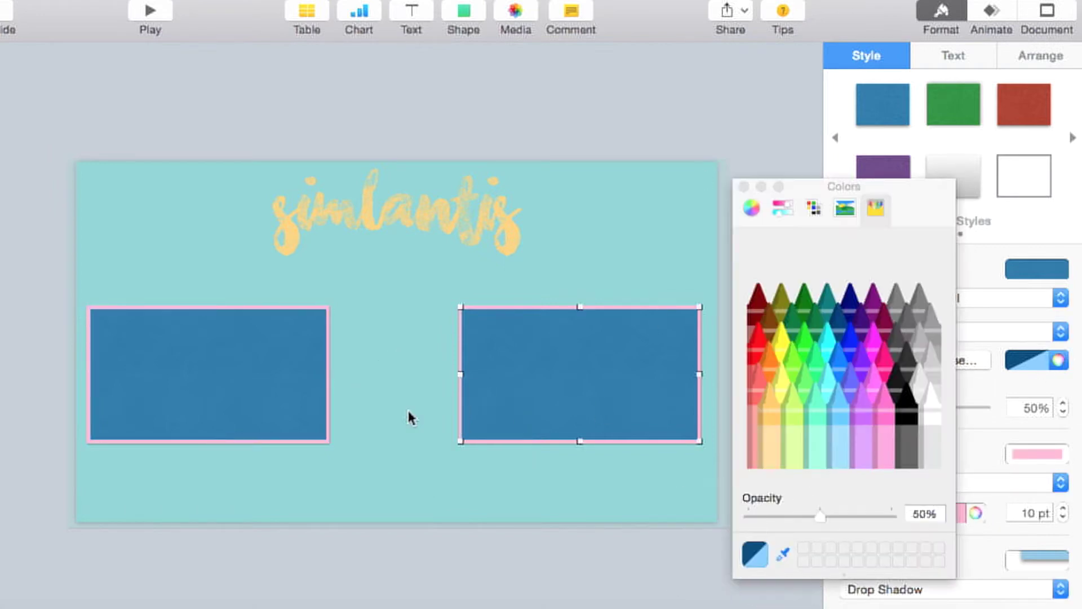
click(782, 553)
click(448, 437)
click(299, 402)
click(783, 554)
click(423, 449)
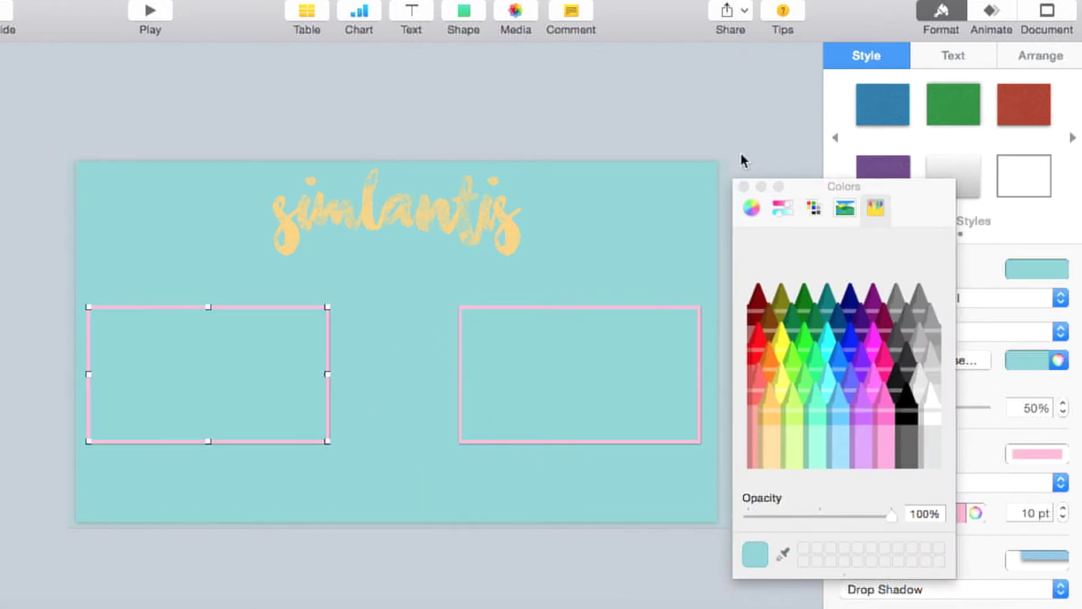
click(744, 186)
click(360, 148)
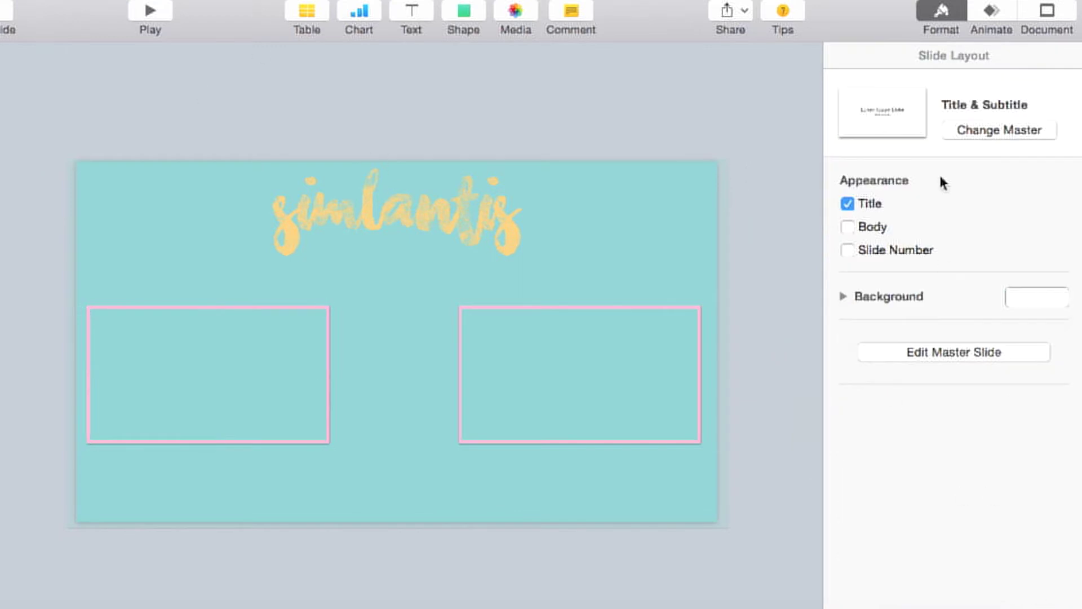
Add a Sparkle build-in effect to the right pink-bordered rectangle.
click(581, 374)
click(992, 17)
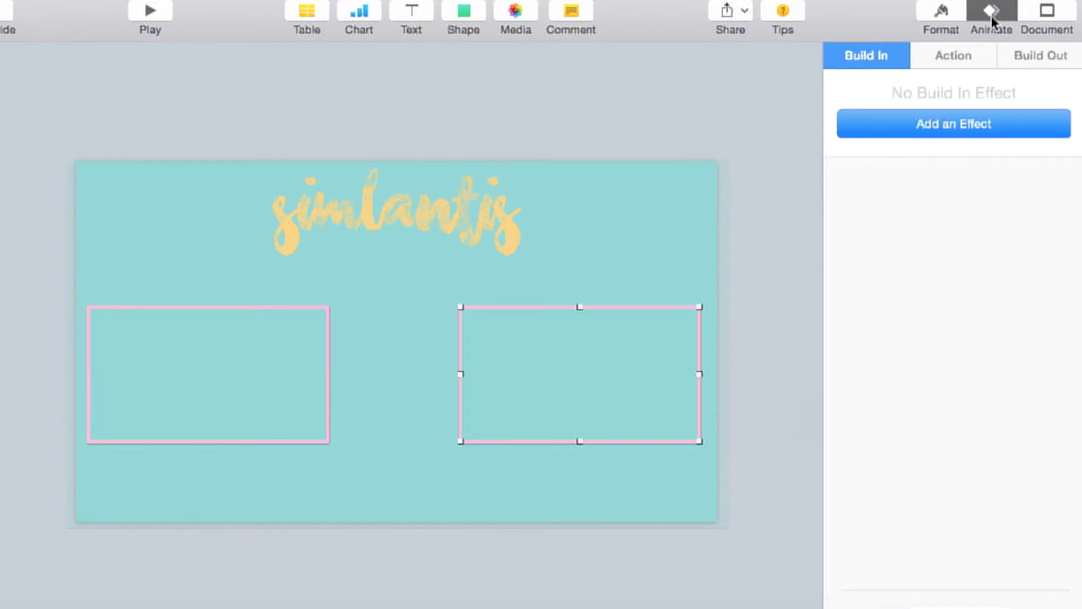
click(930, 131)
click(879, 220)
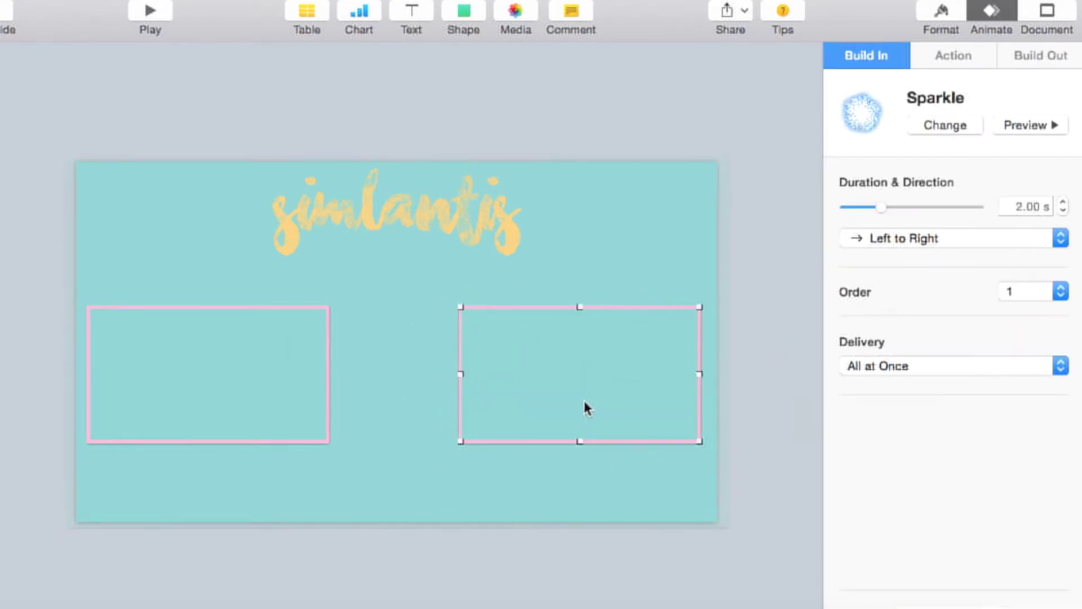
Apply the Sparkle build-in effect to both rectangles, then preview it with a different direction.
key(super+a)
click(944, 125)
click(908, 221)
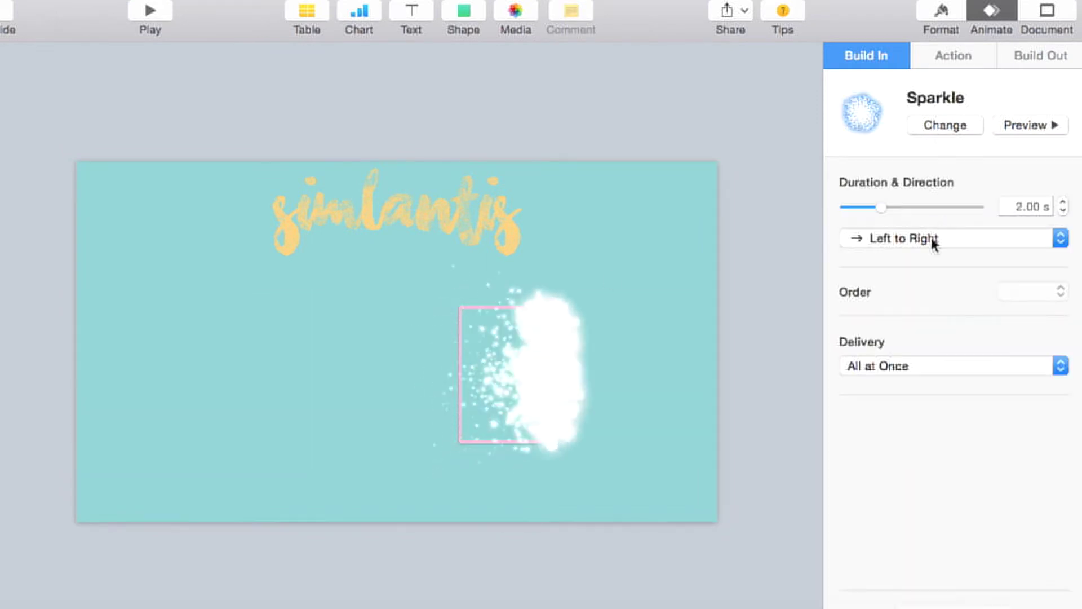
click(933, 240)
click(942, 307)
click(1037, 125)
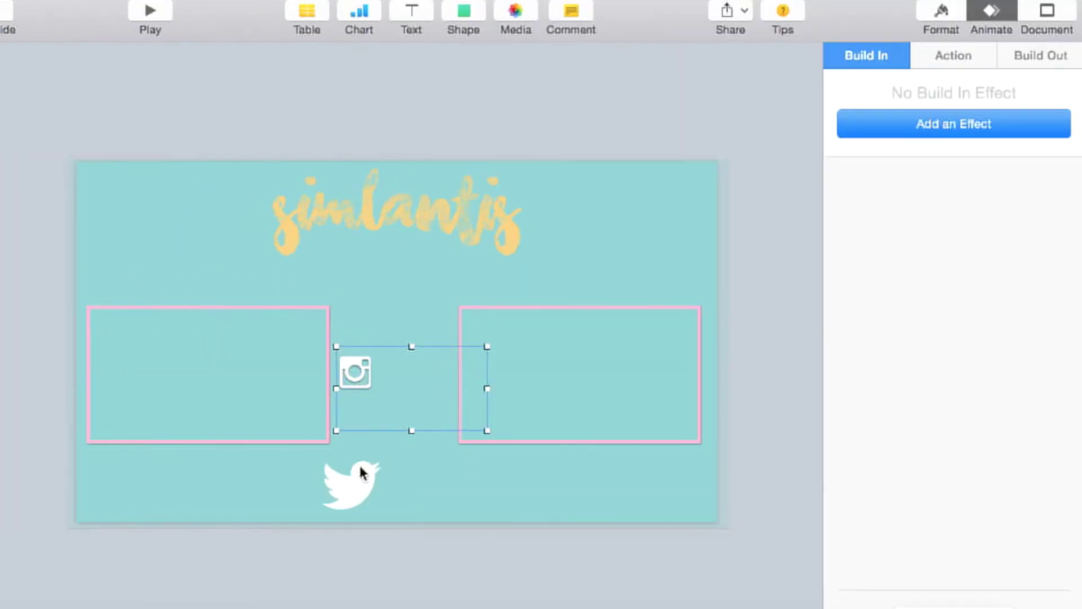
Shrink the Twitter icon and place it below the Instagram icon, beside the left rectangle.
click(347, 486)
drag(403, 434, 379, 458)
drag(343, 499, 360, 417)
drag(392, 376, 353, 429)
Adjust the Instagram icon's position so it sits directly above the Twitter icon.
click(361, 370)
click(355, 368)
drag(354, 374, 358, 394)
key(super+z)
click(360, 364)
click(380, 313)
click(368, 444)
click(379, 536)
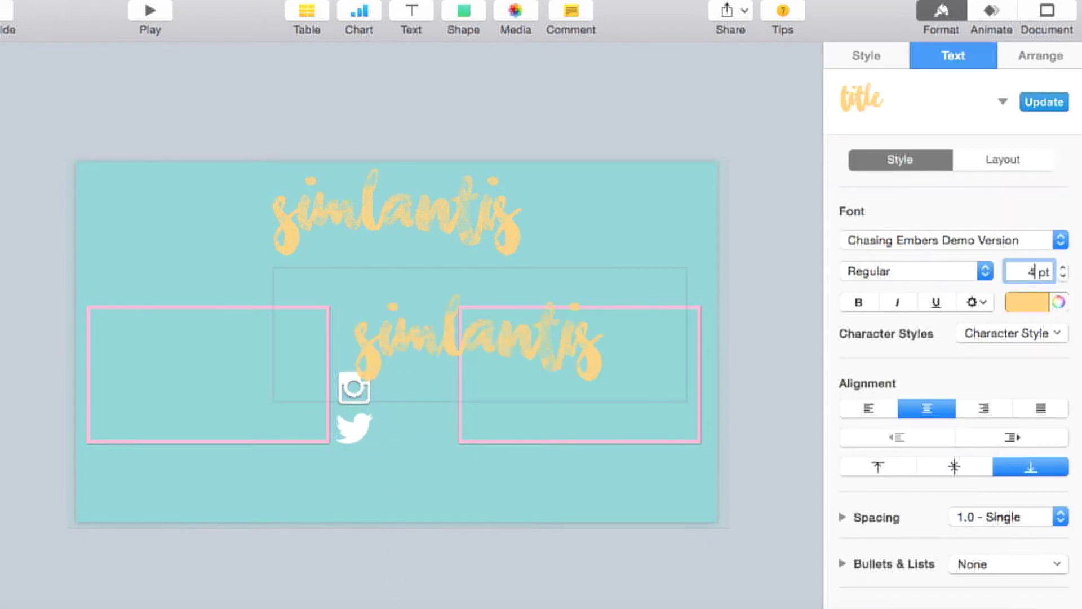
Set the font size of the duplicated title text to 40 pt.
text(0)
click(508, 357)
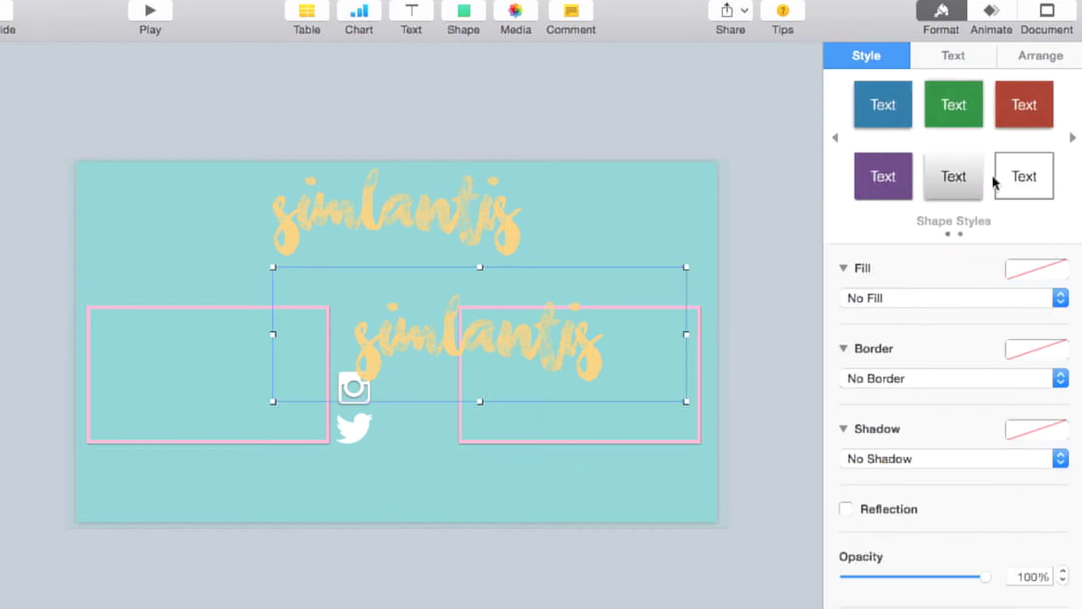
click(983, 57)
text(40)
key(Return)
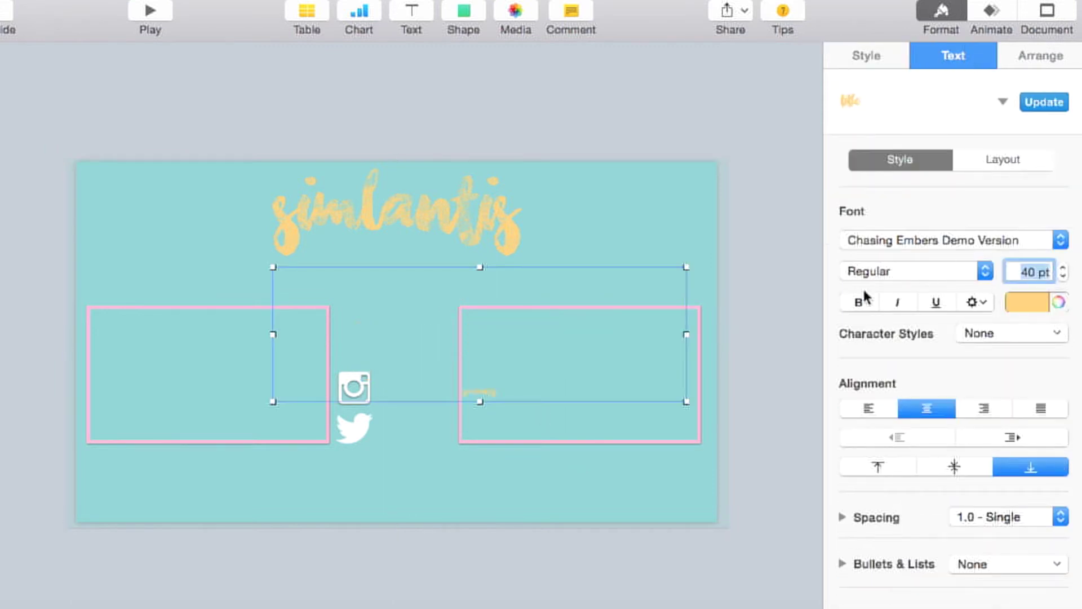
Set the duplicated title text to 100 pt and place it beside the Instagram icon as a label.
text(100)
key(Return)
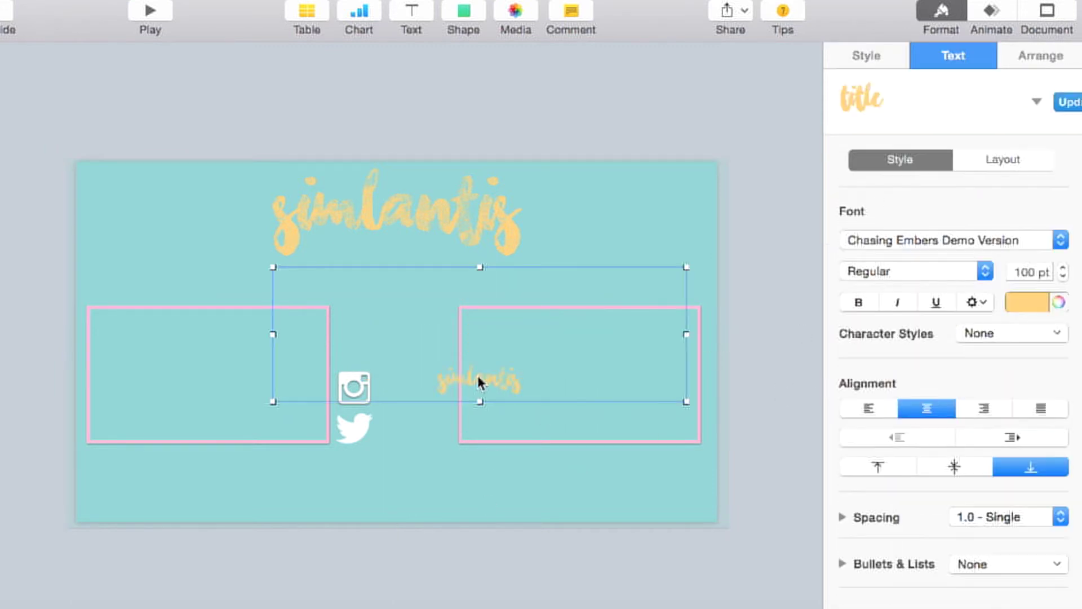
drag(478, 379, 438, 395)
Place a copy of the small label beside the Twitter icon and replace its text with the Twitter username.
drag(620, 276, 410, 426)
double_click(409, 426)
text(simlantis)
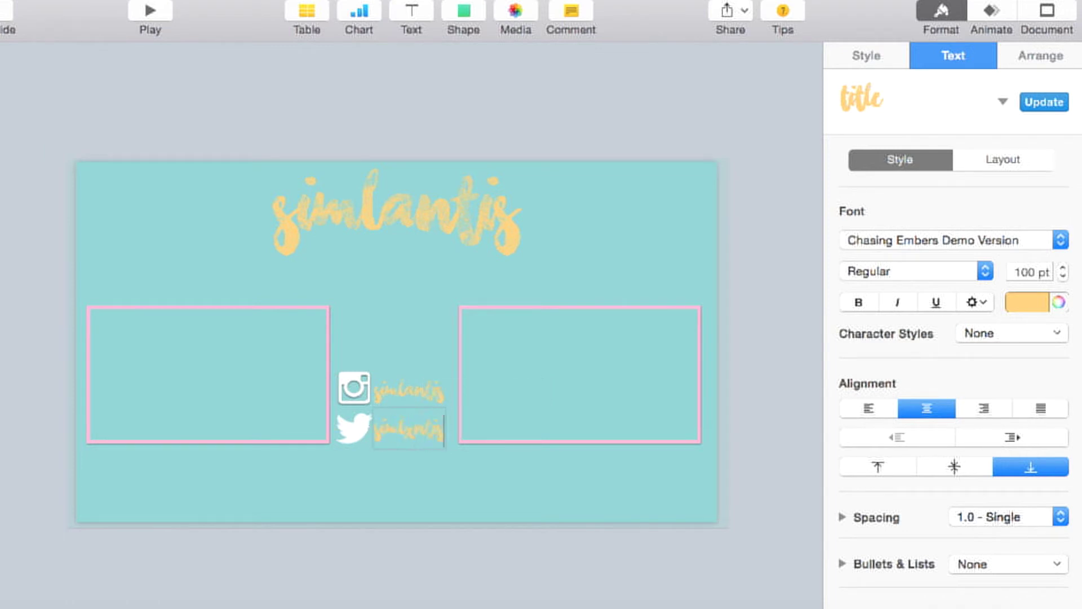
click(403, 341)
click(413, 425)
drag(413, 432, 414, 428)
click(395, 322)
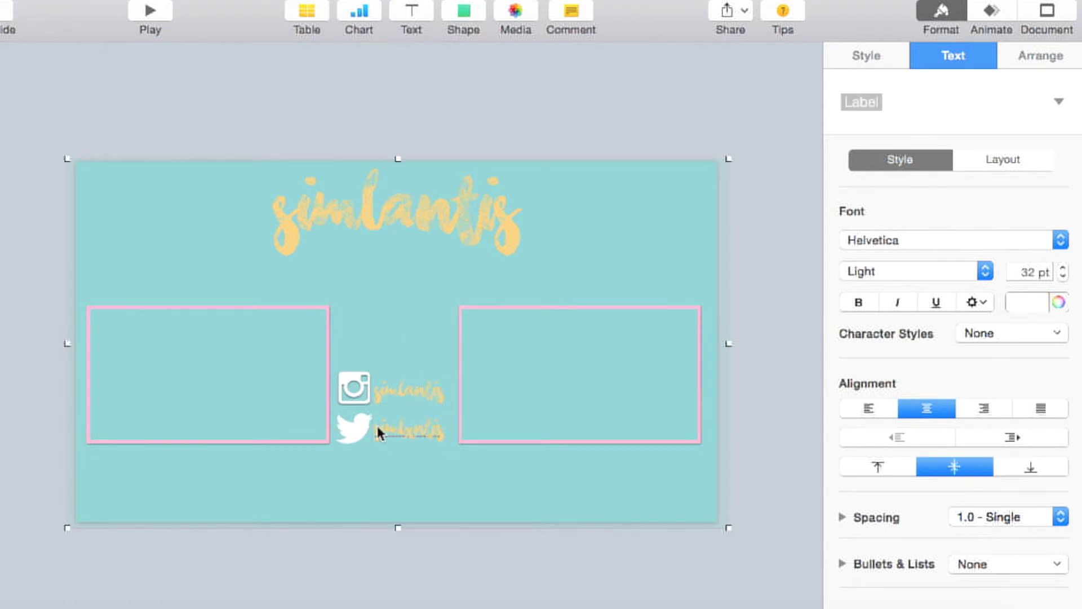
Place a copy of the Instagram label below the left rectangle and change its text to "most recent upload".
click(384, 604)
click(411, 371)
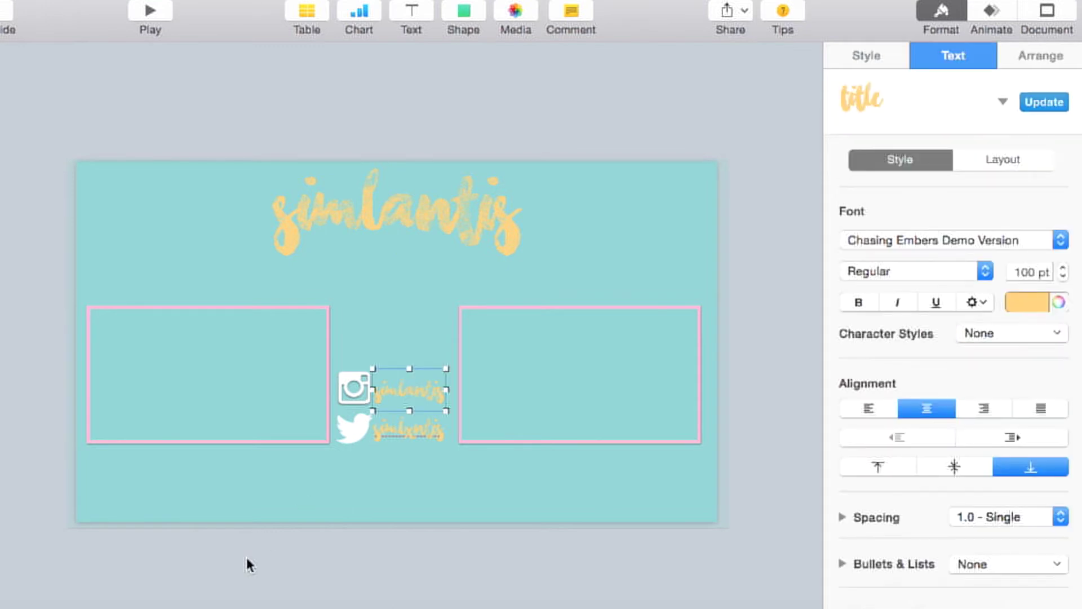
drag(406, 391, 119, 474)
double_click(118, 469)
text(what )
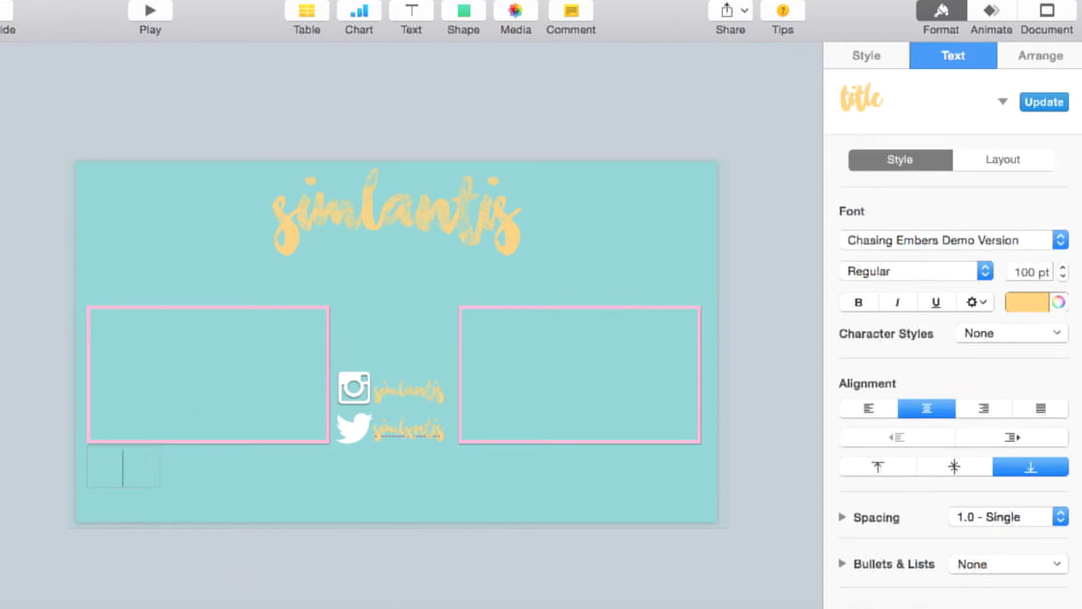
text(recent upload)
click(167, 540)
Copy the caption to below the right rectangle and change its text to "what else you might like".
click(134, 468)
drag(161, 468, 407, 459)
double_click(654, 466)
key(BackSpace)
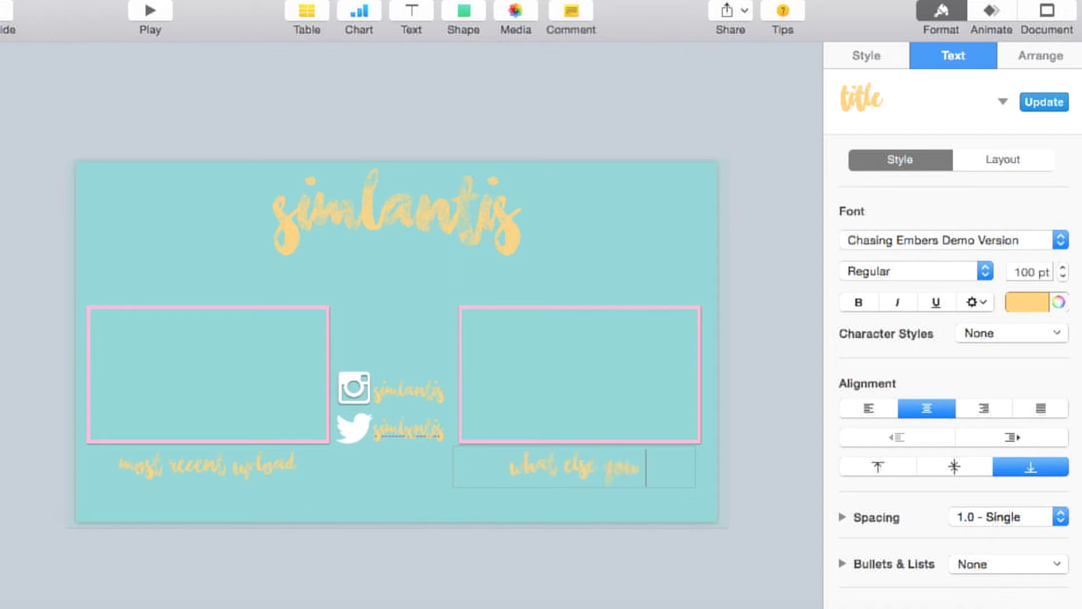
text(what else you might t)
click(568, 549)
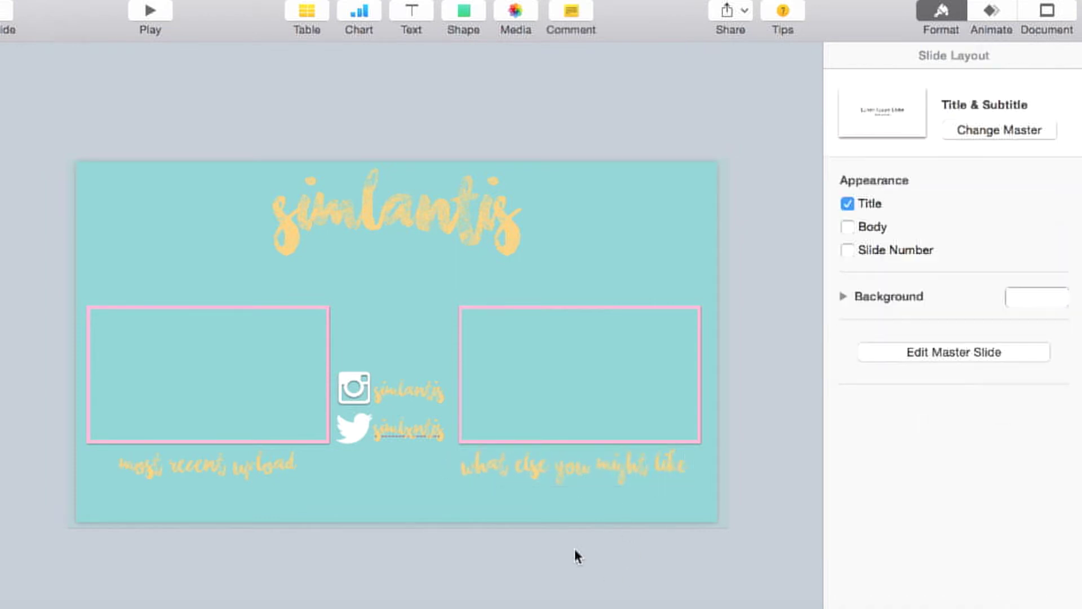
click(417, 431)
shift+click(358, 426)
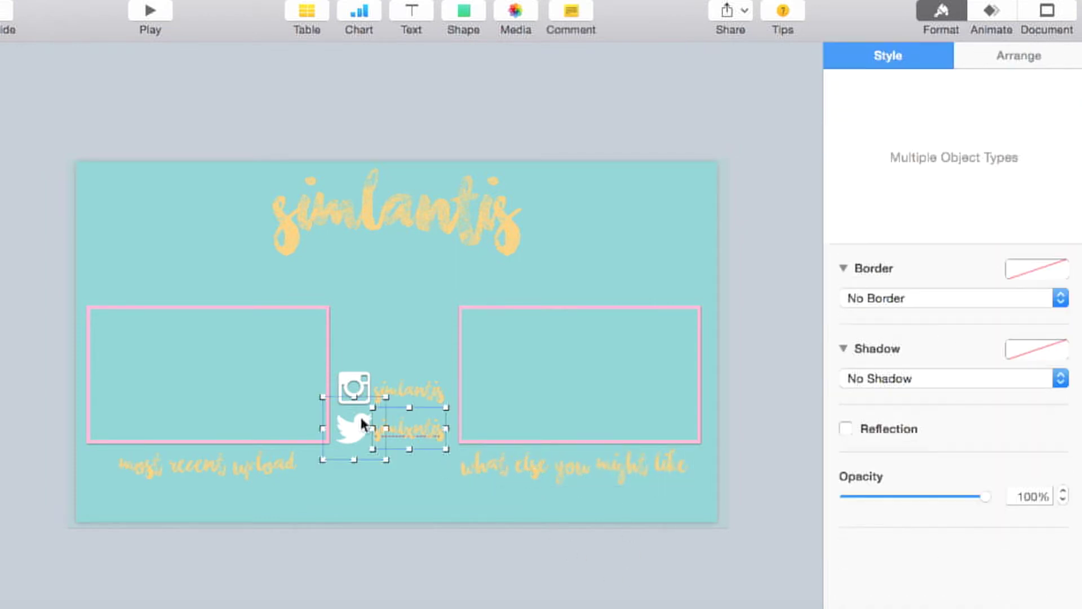
shift+click(360, 393)
shift+click(394, 393)
click(448, 578)
Apply the Flip build-in effect to the Instagram and Twitter icons together.
click(360, 424)
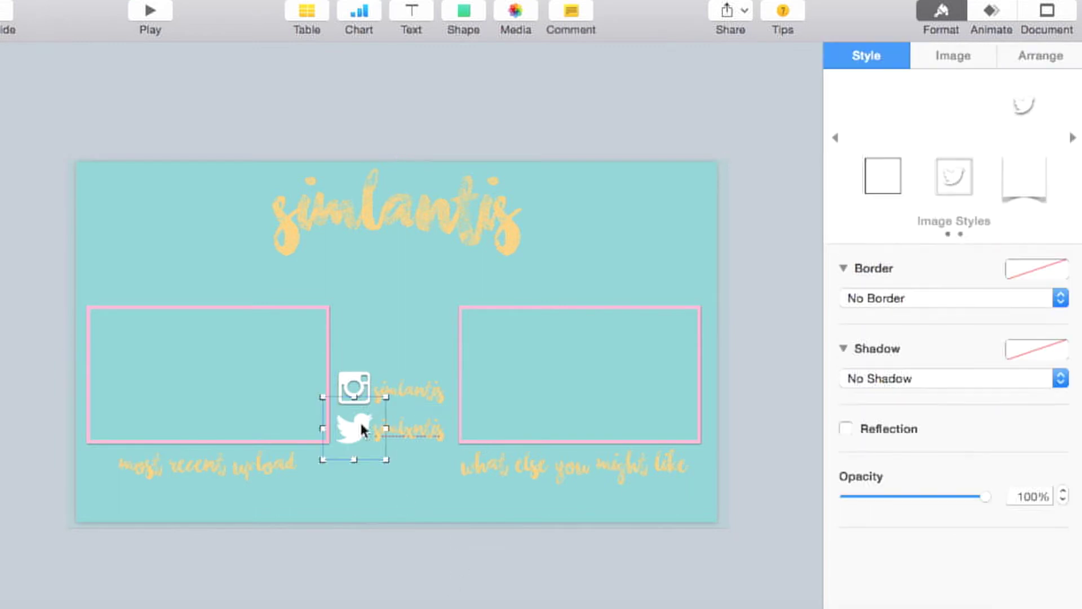
click(943, 57)
click(988, 8)
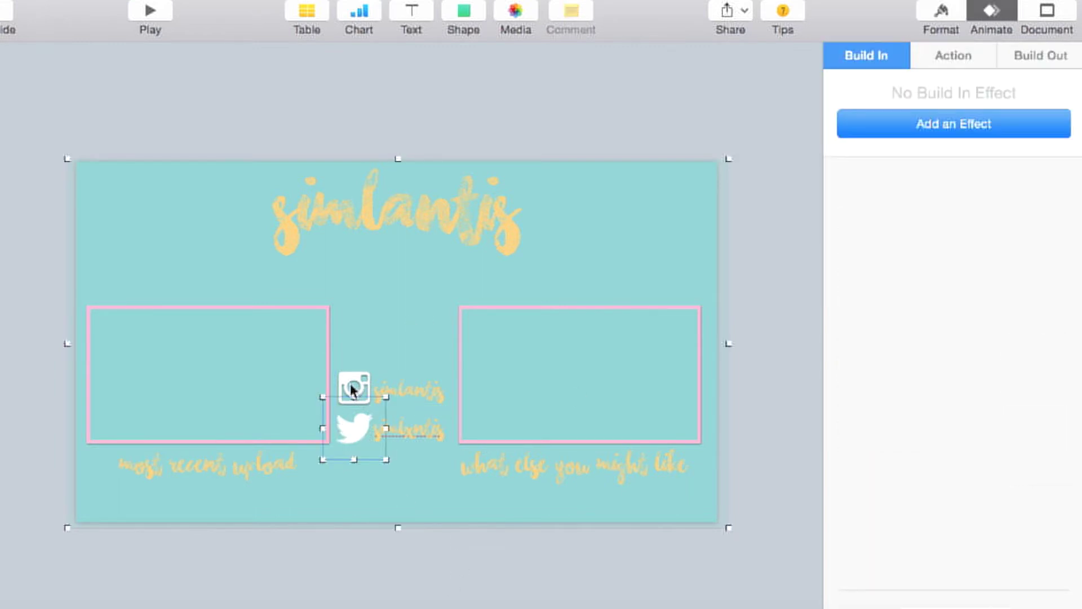
click(377, 554)
click(360, 380)
double_click(360, 374)
click(376, 390)
click(349, 394)
shift+click(353, 428)
click(978, 123)
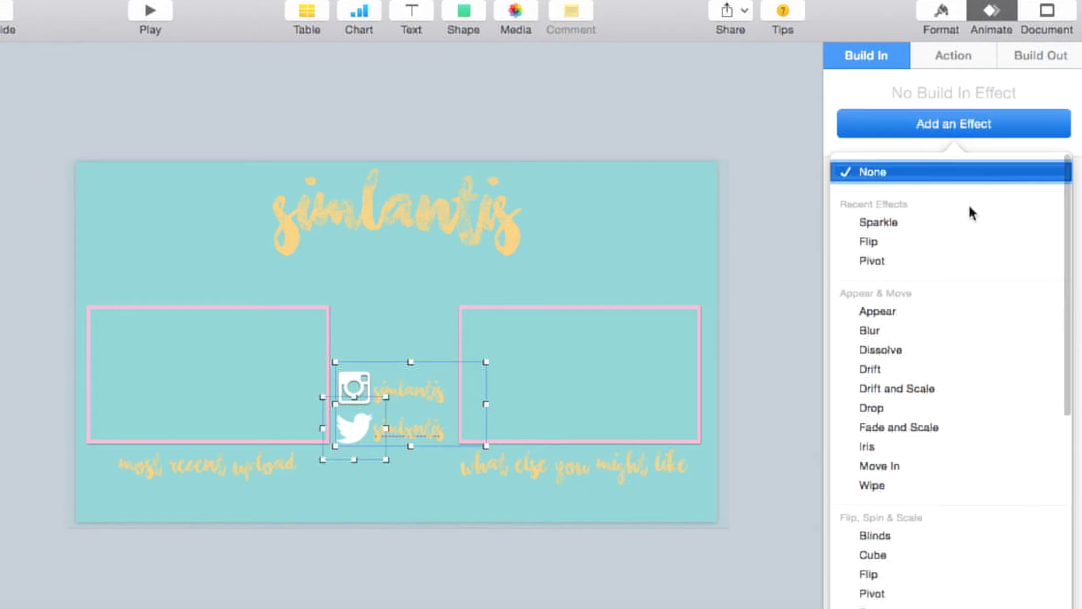
click(945, 241)
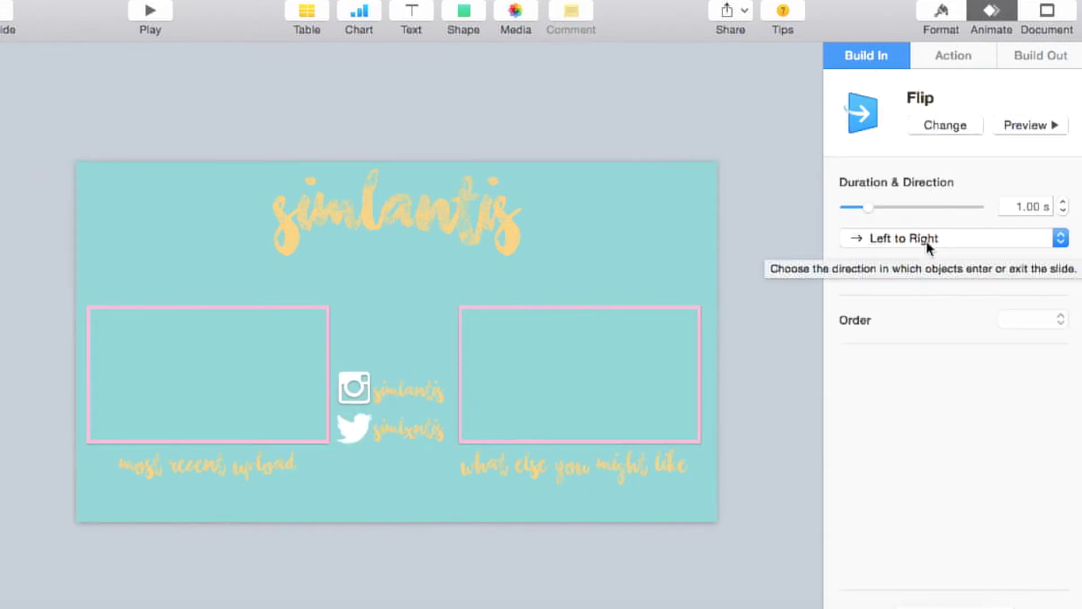
Set the icons' Flip direction to Bottom to Top and preview the animation.
click(953, 236)
click(942, 307)
click(1040, 126)
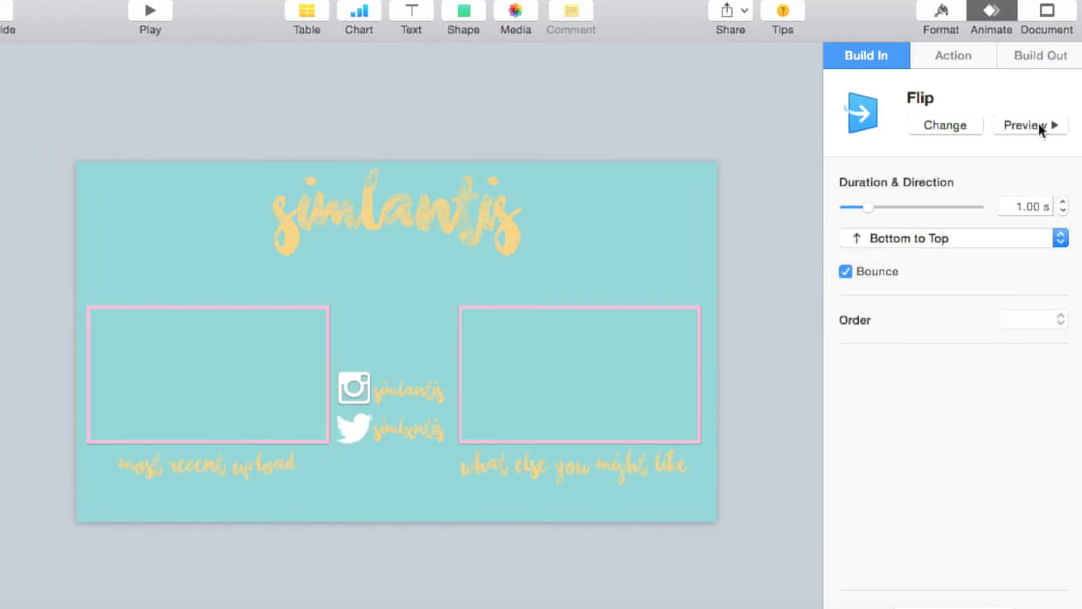
click(582, 526)
Apply the Flip build-in effect to both username labels after trying Pivot and Pop.
click(406, 430)
shift+click(401, 389)
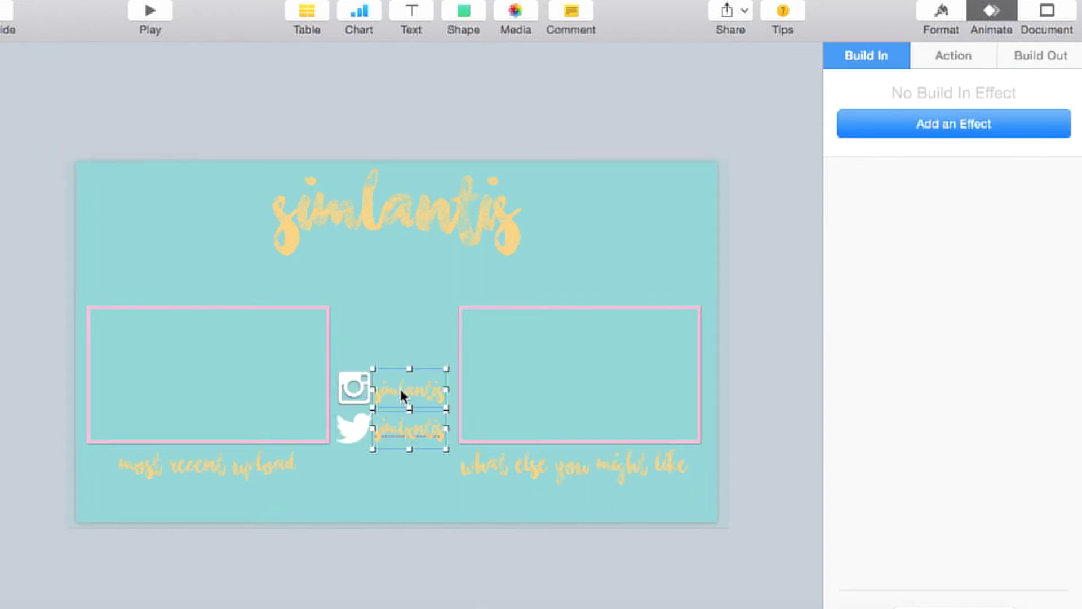
click(953, 130)
click(953, 130)
click(942, 131)
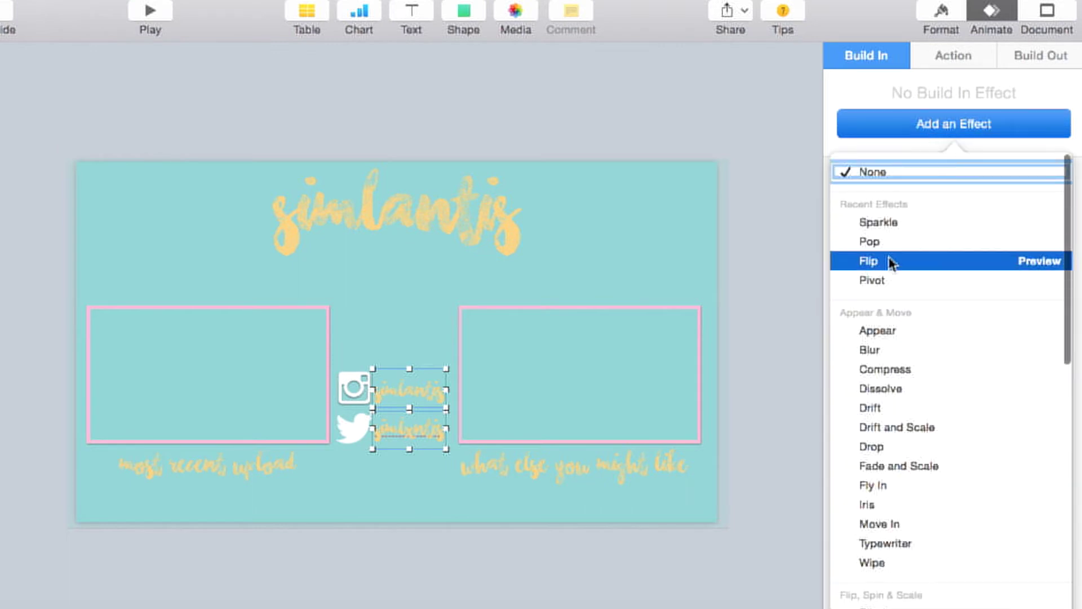
click(896, 280)
click(936, 130)
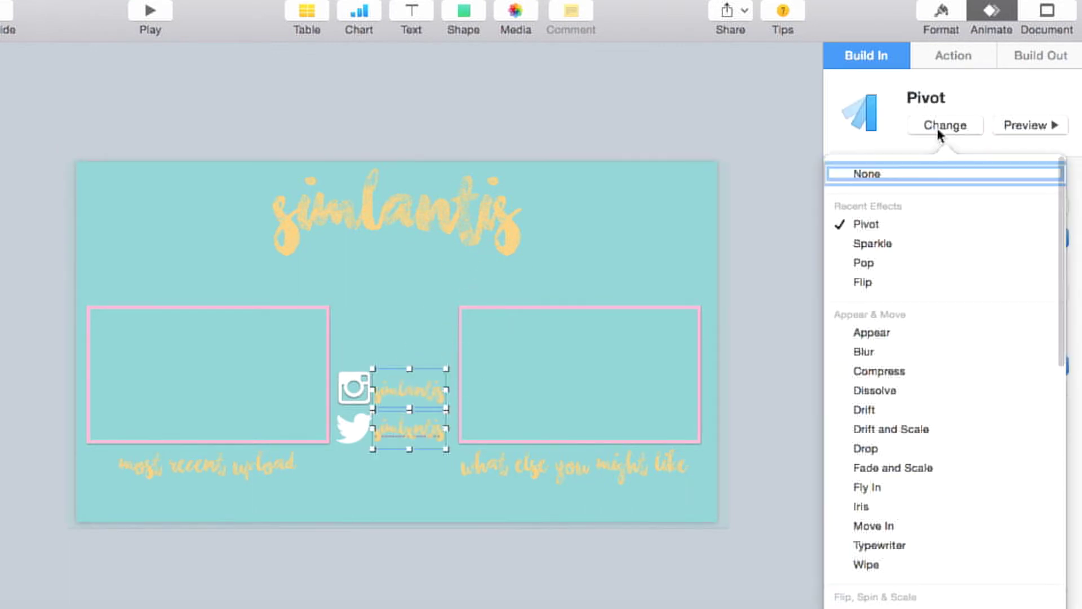
click(885, 263)
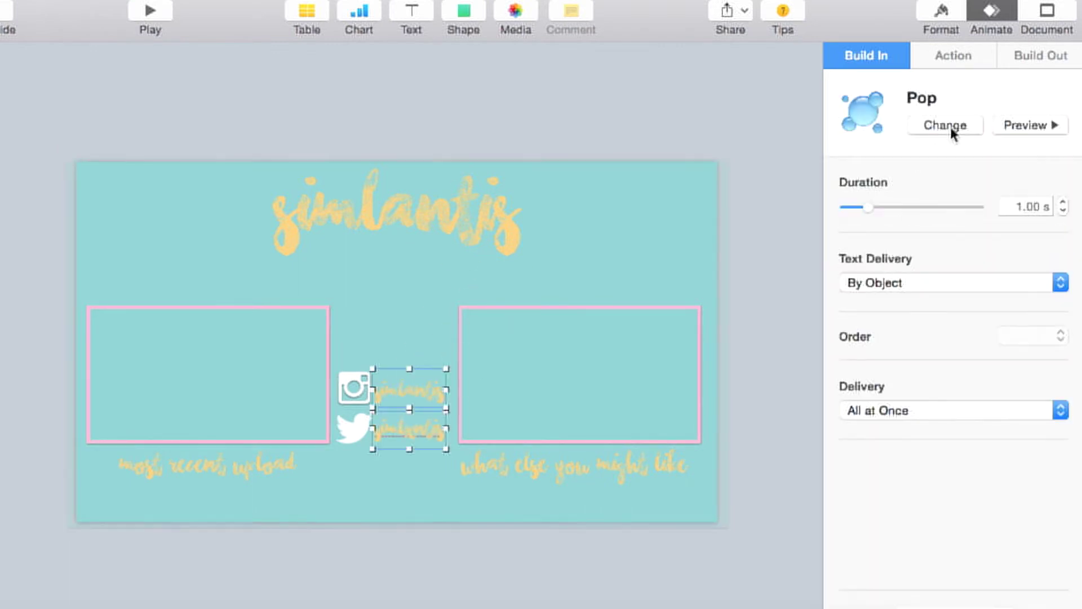
click(945, 127)
click(901, 280)
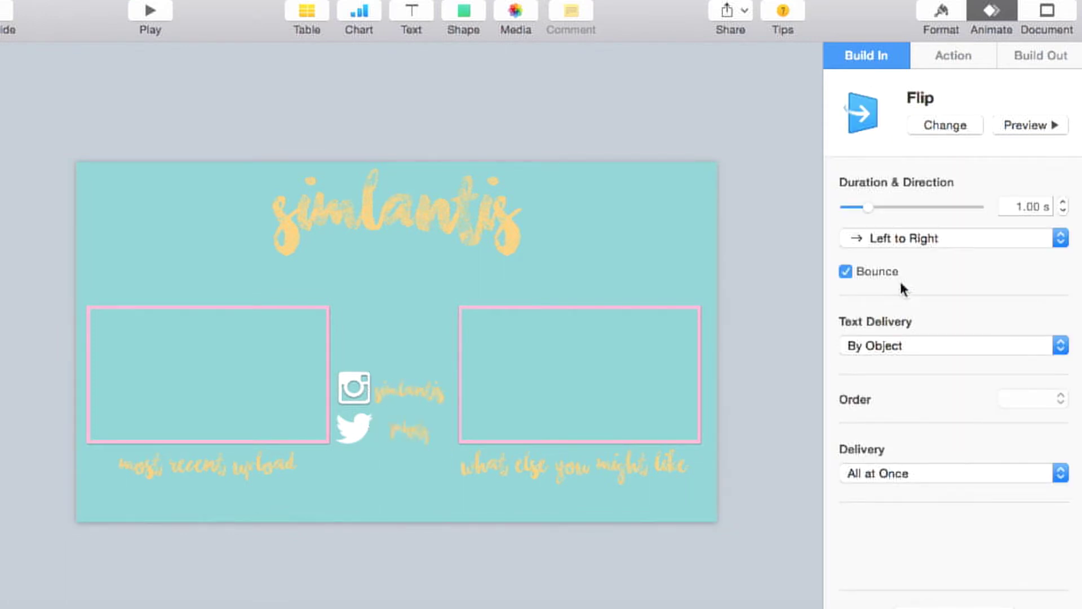
click(549, 496)
Apply the Pivot build-in effect to the "what else you might like" caption with direction From Bottom Left and preview it.
click(558, 467)
click(958, 121)
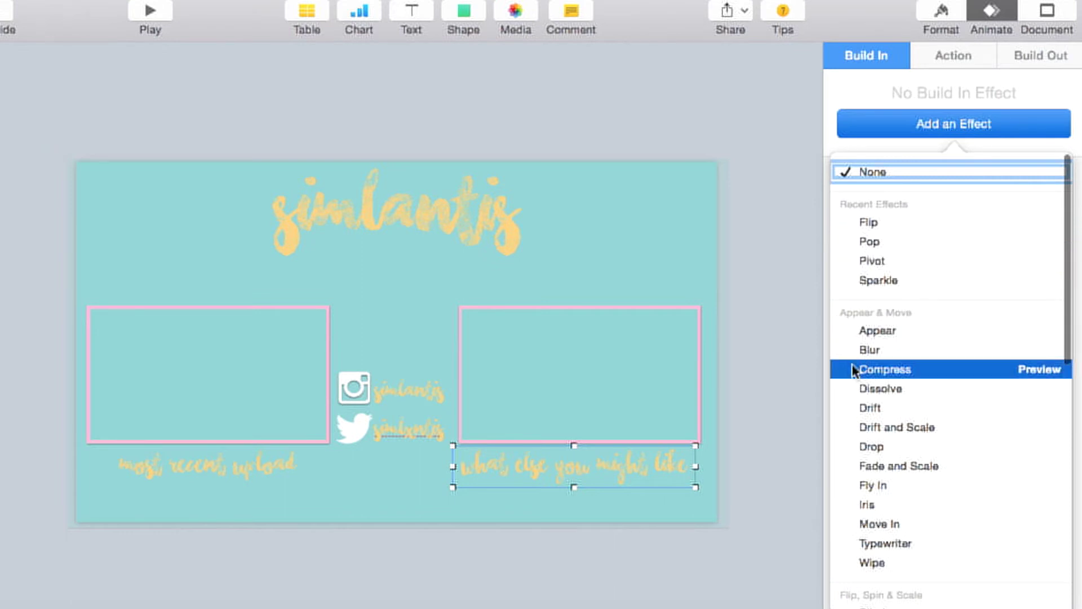
click(918, 260)
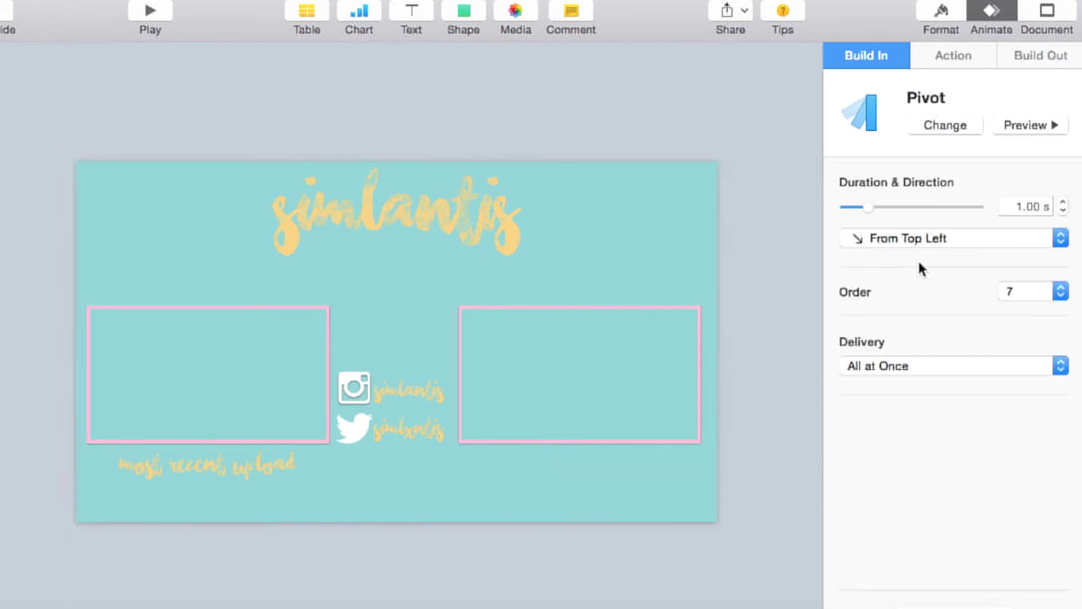
click(935, 238)
click(936, 285)
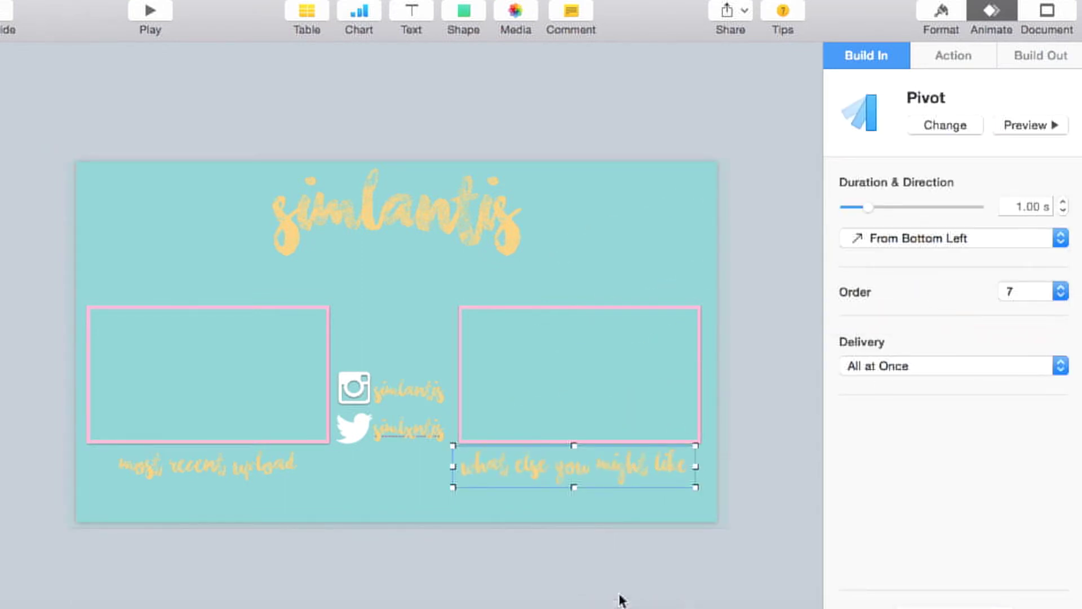
click(1046, 124)
Apply the Pivot build-in effect to the "most recent upload" caption, choose a different direction and preview it.
click(275, 476)
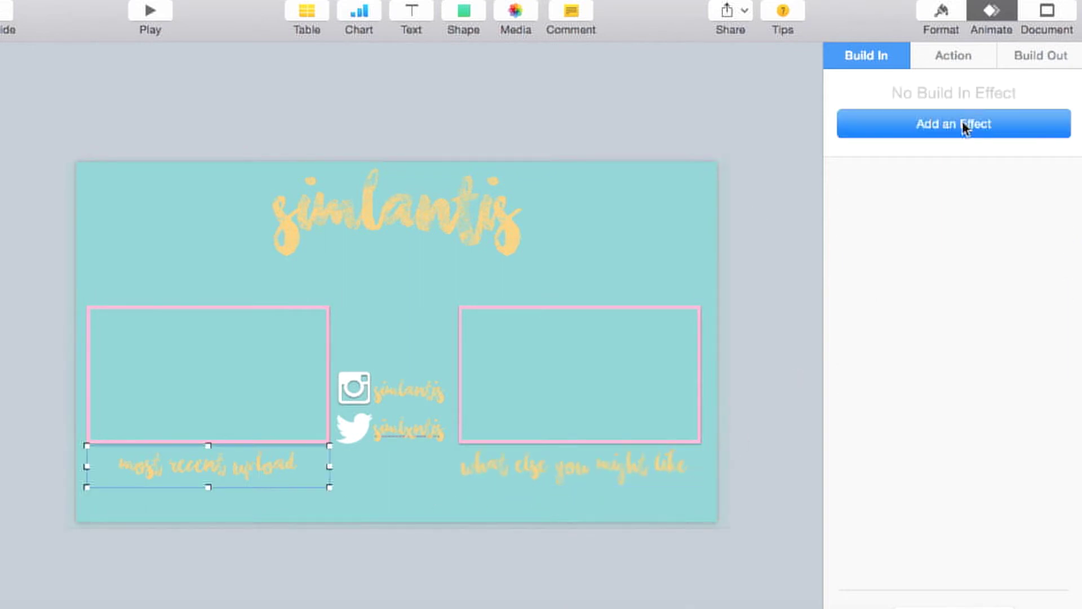
click(966, 125)
click(909, 222)
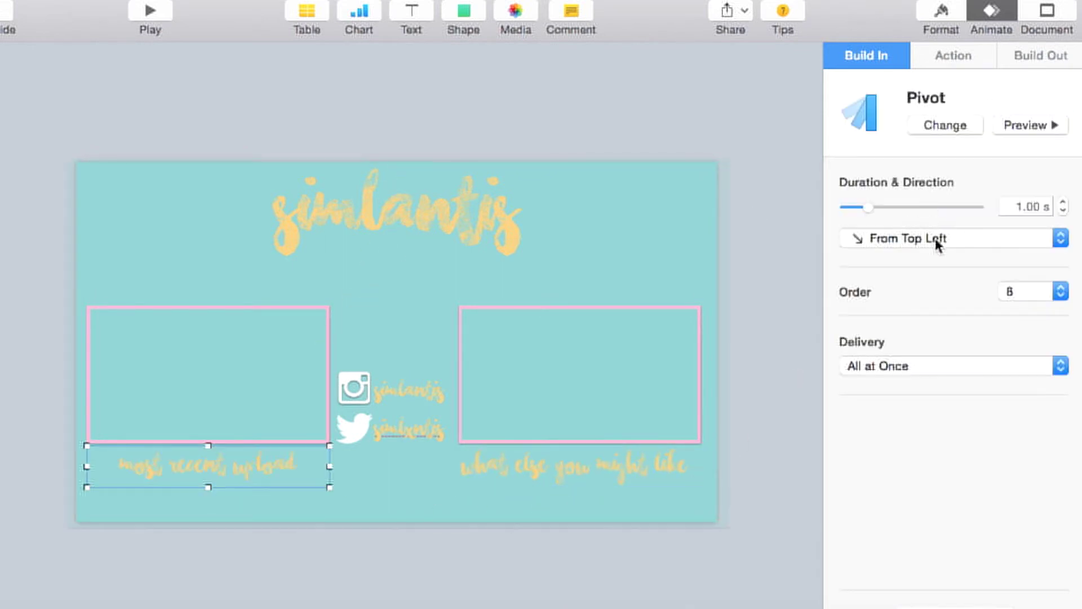
click(963, 245)
click(958, 308)
click(1037, 129)
click(648, 471)
click(394, 558)
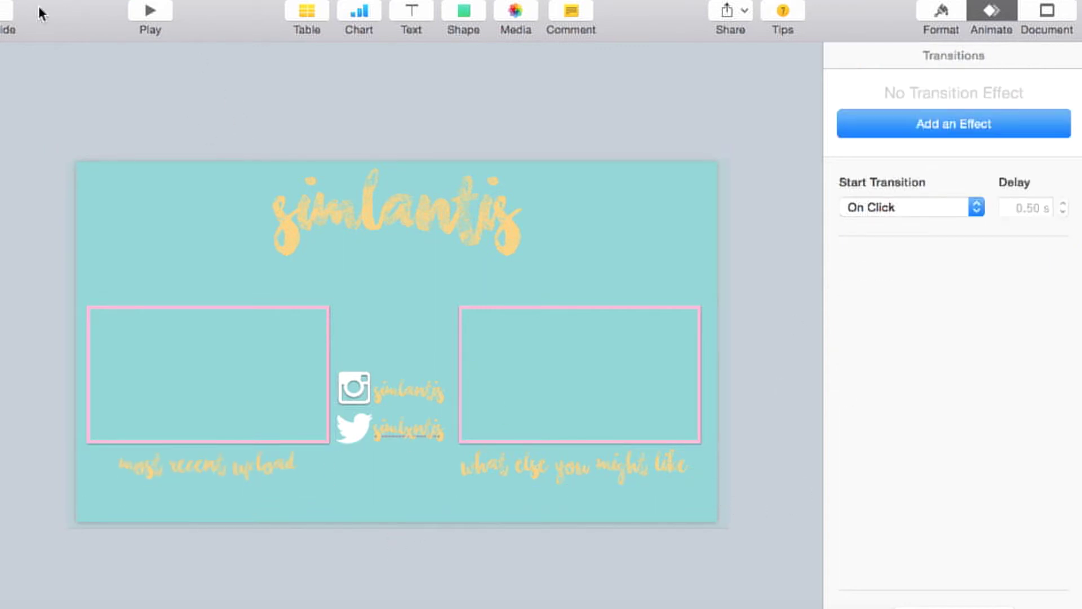
Export the presentation as a self-playing QuickTime movie in 1080p, named "outro keynote".
click(1, 1)
mouse_move(49, 169)
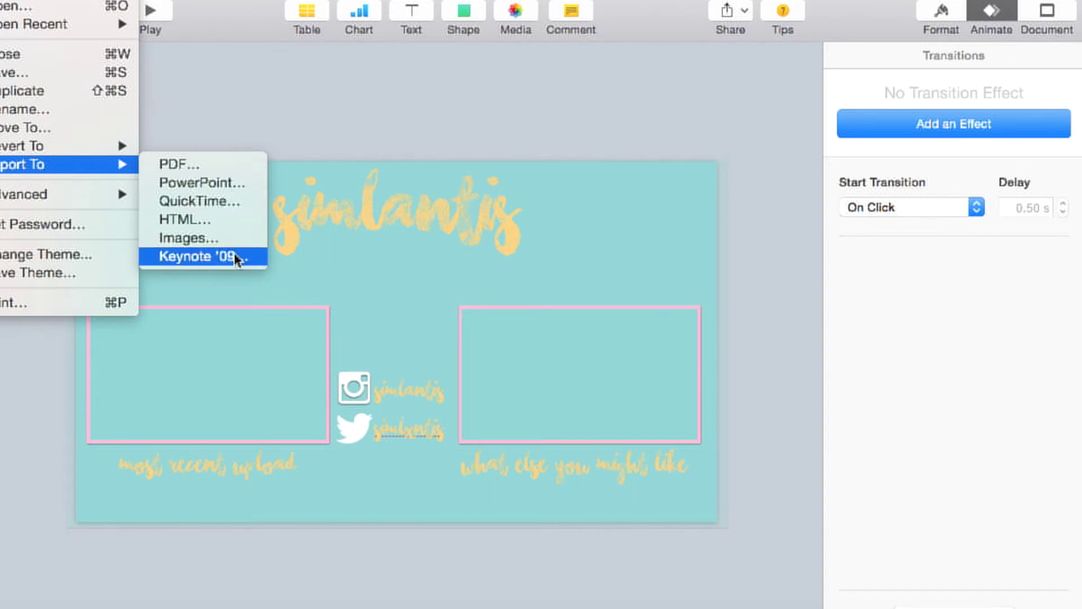
click(236, 200)
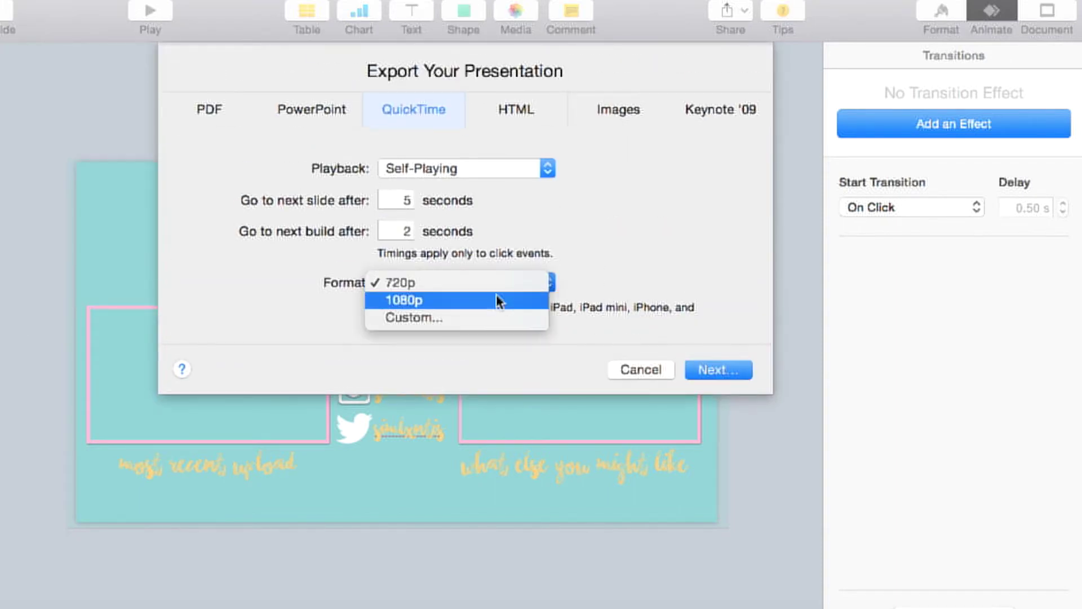
click(497, 299)
click(719, 369)
key(BackSpace)
text(outro keynote)
click(634, 186)
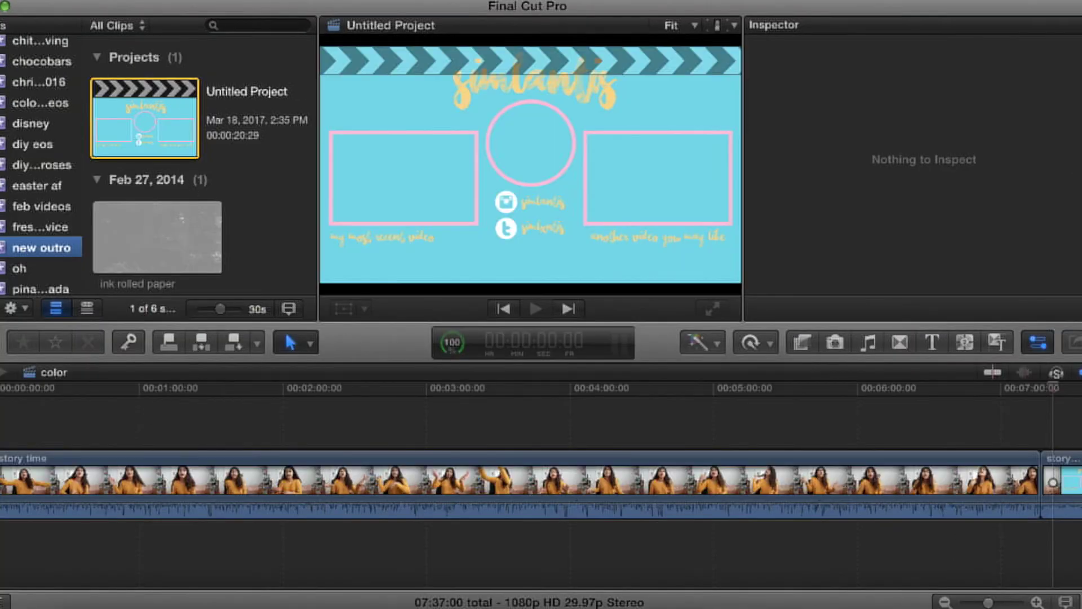
Switch to Final Cut Pro and create a new project in the "new outro" event.
click(142, 0)
mouse_move(178, 14)
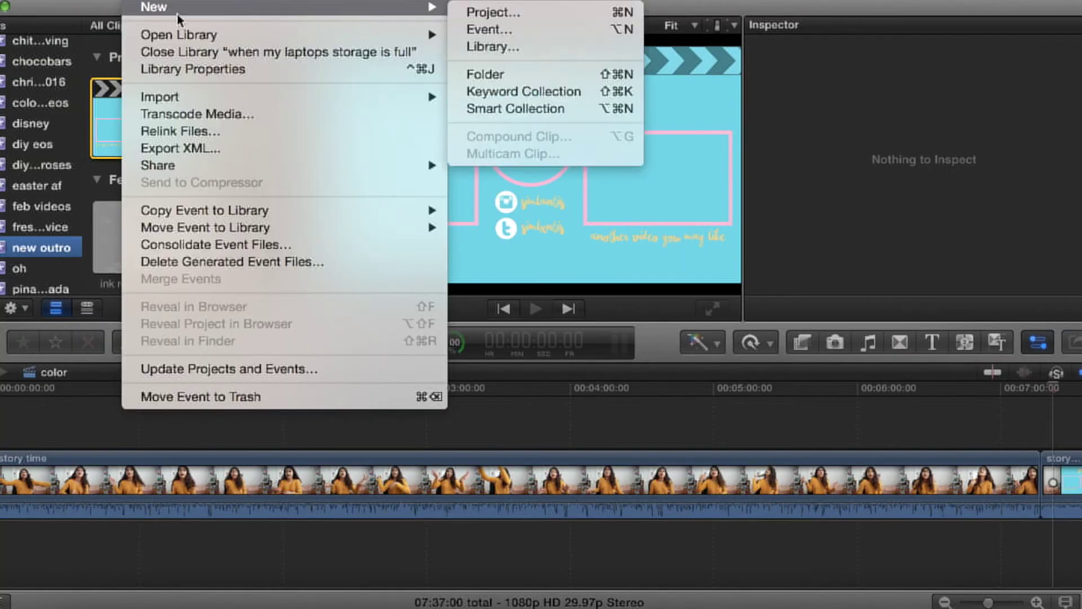
click(483, 12)
key(BackSpace)
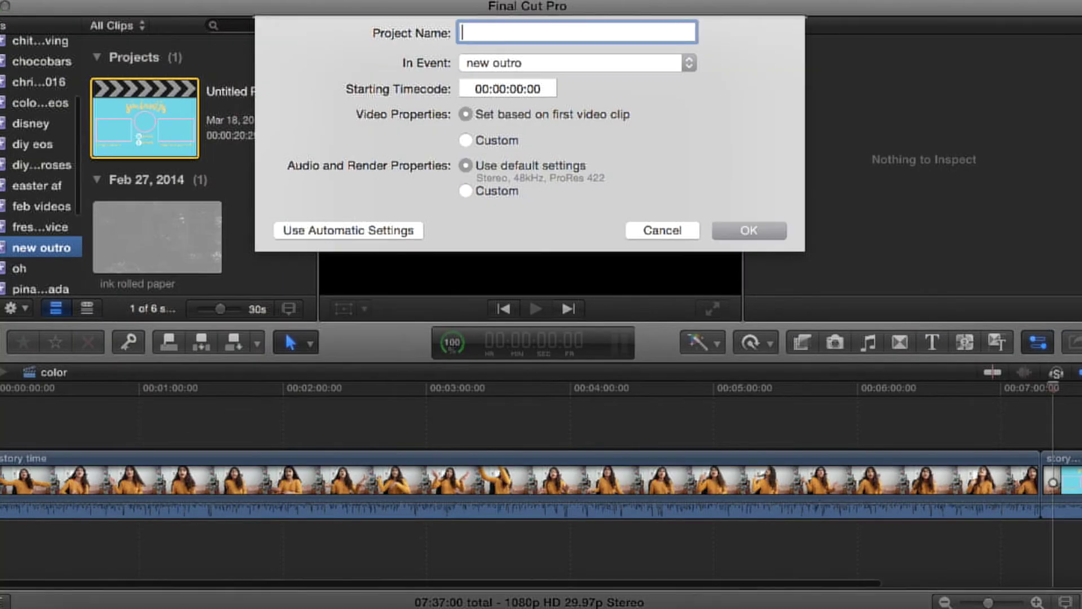
click(750, 231)
Add the outro clip to the new project's timeline and enlarge the timeline scale for editing.
click(176, 150)
scroll(181, 152, down, 5)
drag(164, 160, 126, 500)
drag(1003, 602, 1016, 602)
Play the start of the outro clip and cut out the static section that follows the title animation.
key(space)
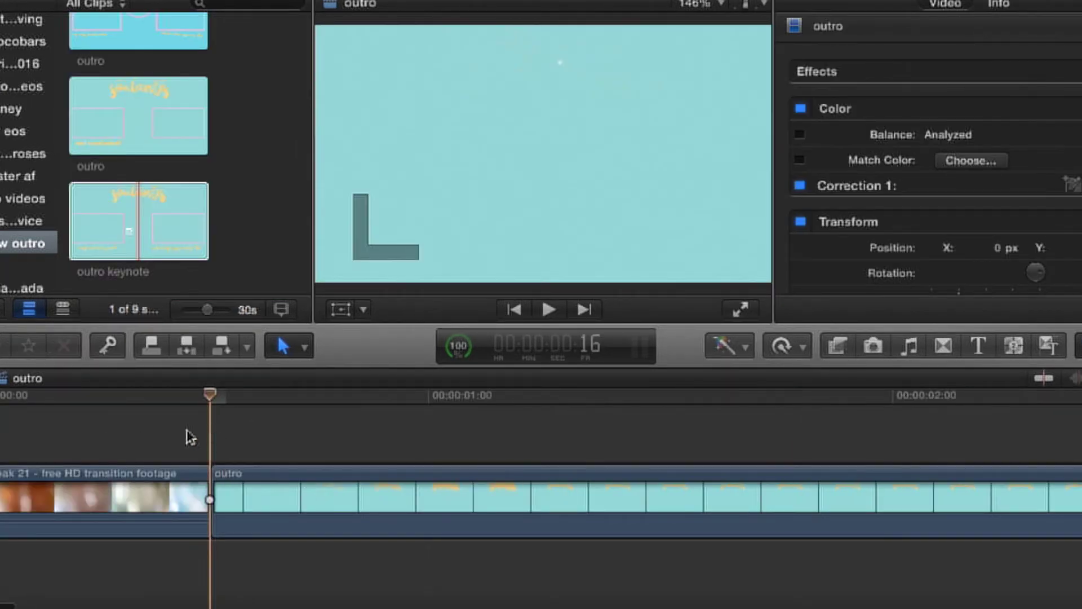
click(191, 437)
key(space)
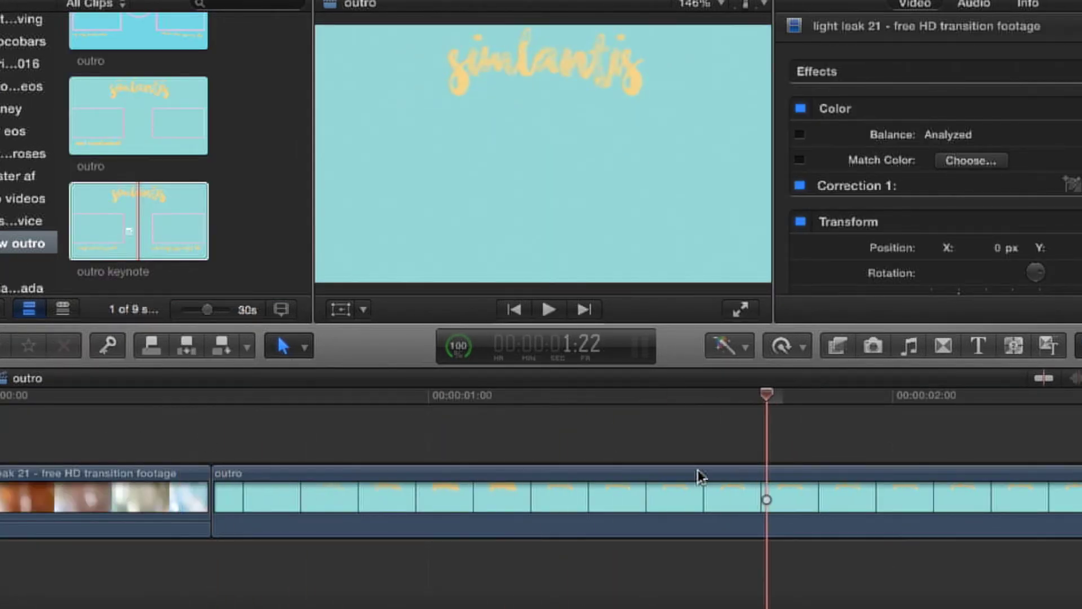
click(949, 479)
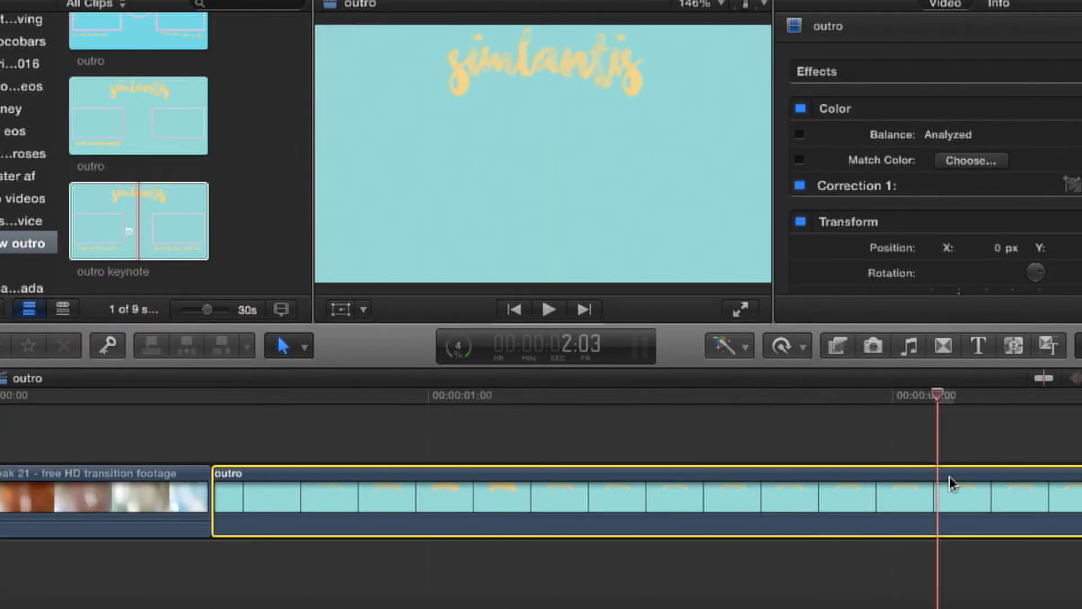
scroll(960, 464, right, 10)
click(523, 446)
key(shift+Right)
drag(653, 396, 520, 410)
click(519, 476)
key(super+b)
key(Delete)
Split the outro clip at two points further along and delete the unneeded section between them.
key(space)
key(space)
click(817, 493)
key(super+b)
scroll(819, 497, right, 10)
scroll(820, 496, right, 5)
click(908, 460)
click(912, 484)
key(super+b)
key(Delete)
Play onward through the outro and cut out the static section before the "most recent upload" text animation.
key(space)
key(space)
click(817, 508)
drag(819, 514, 330, 424)
scroll(330, 424, right, 15)
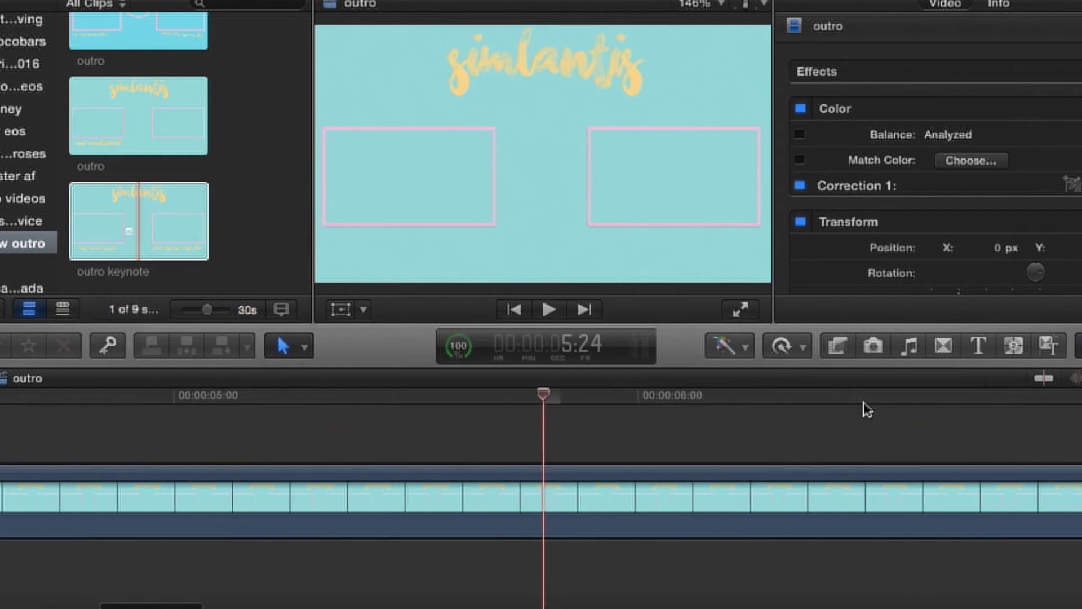
key(space)
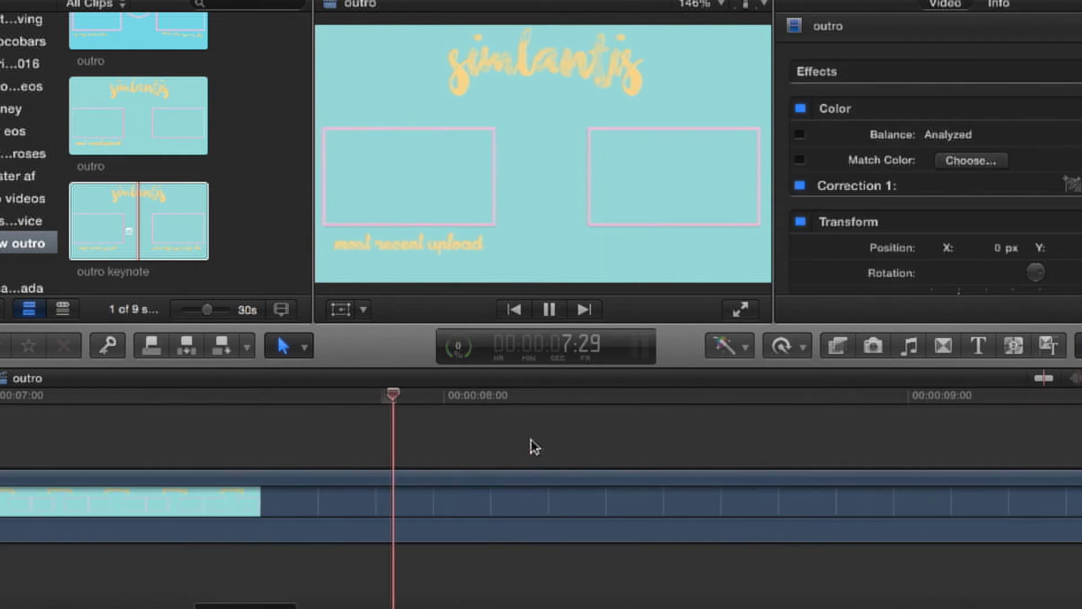
key(space)
click(155, 420)
click(163, 475)
key(super+b)
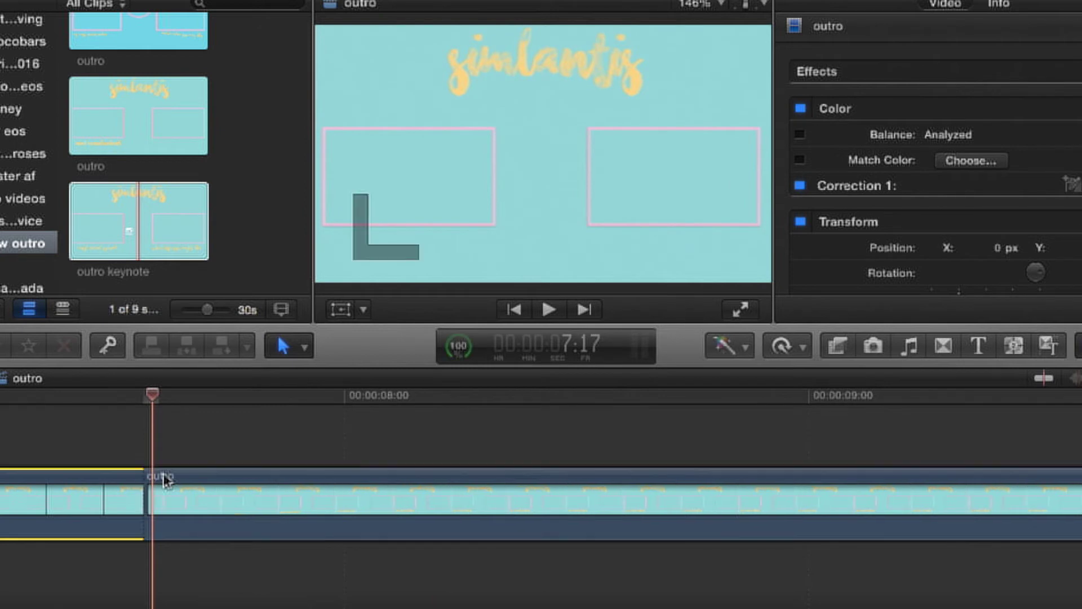
key(BackSpace)
Cut out the pause between the "most recent upload" and "what else you might like" text animations.
key(space)
click(457, 495)
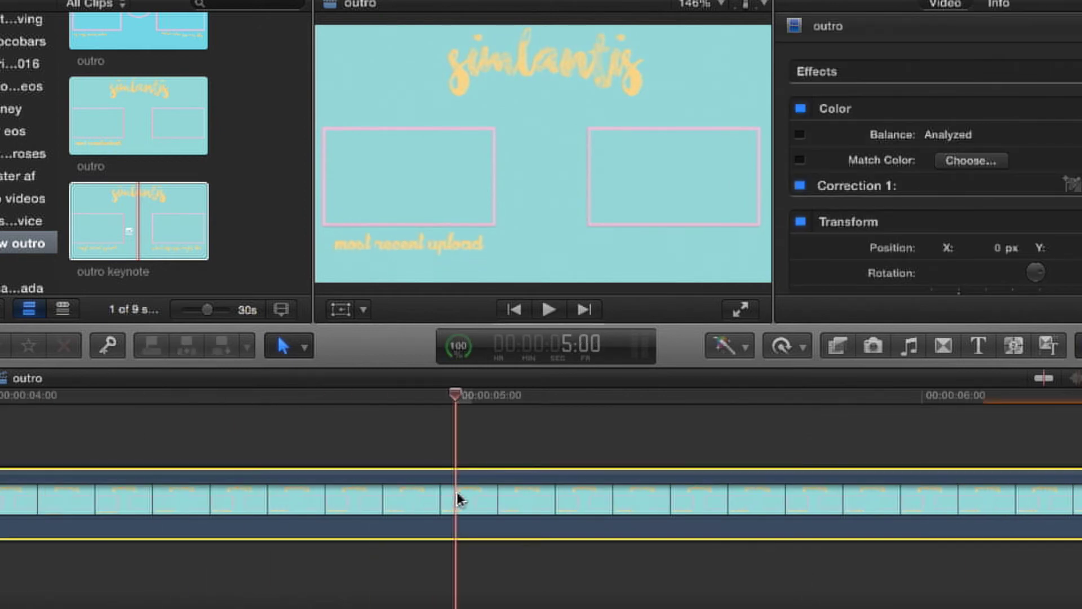
key(super+b)
scroll(457, 495, right, 5)
click(643, 450)
scroll(748, 446, right, 5)
click(749, 454)
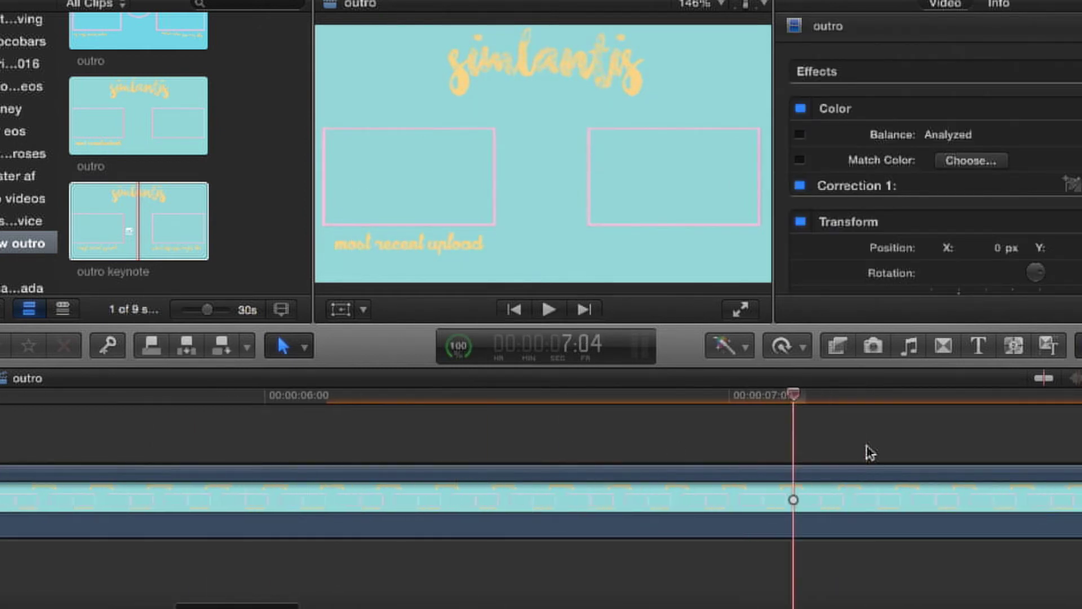
click(567, 489)
key(super+b)
key(BackSpace)
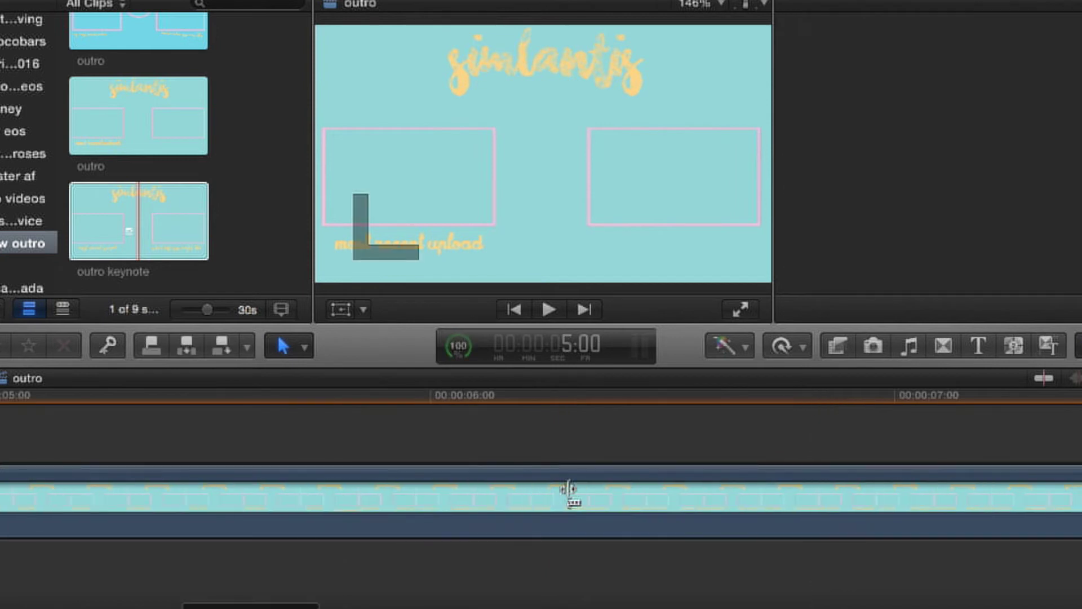
Split off the "what else you might like" section and stack the "most recent upload" section above it.
key(space)
key(space)
click(643, 518)
key(super+b)
scroll(642, 518, left, 10)
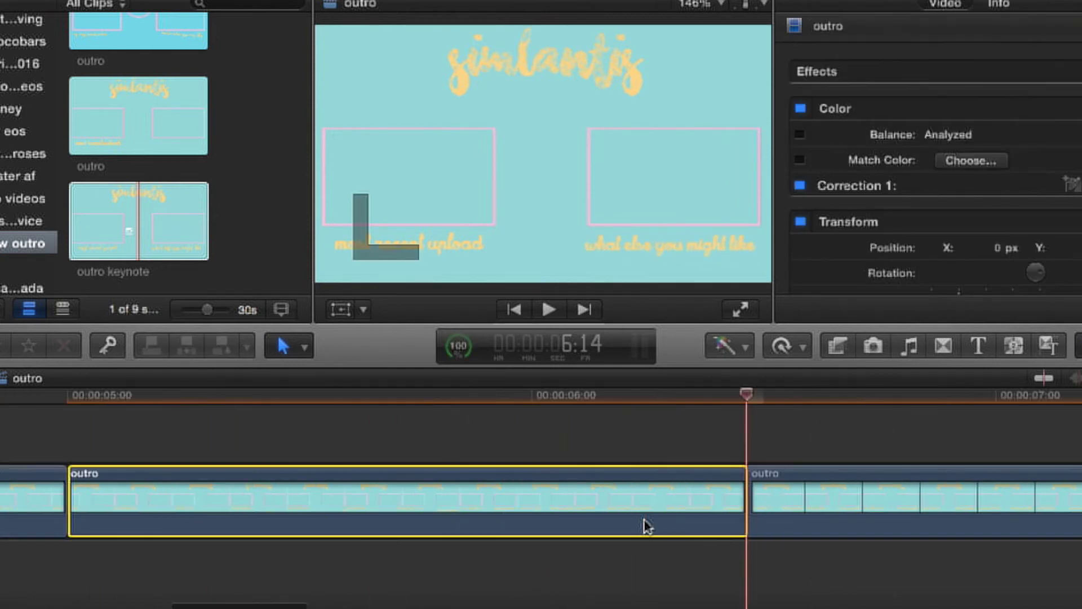
drag(442, 514, 597, 442)
click(150, 431)
key(l)
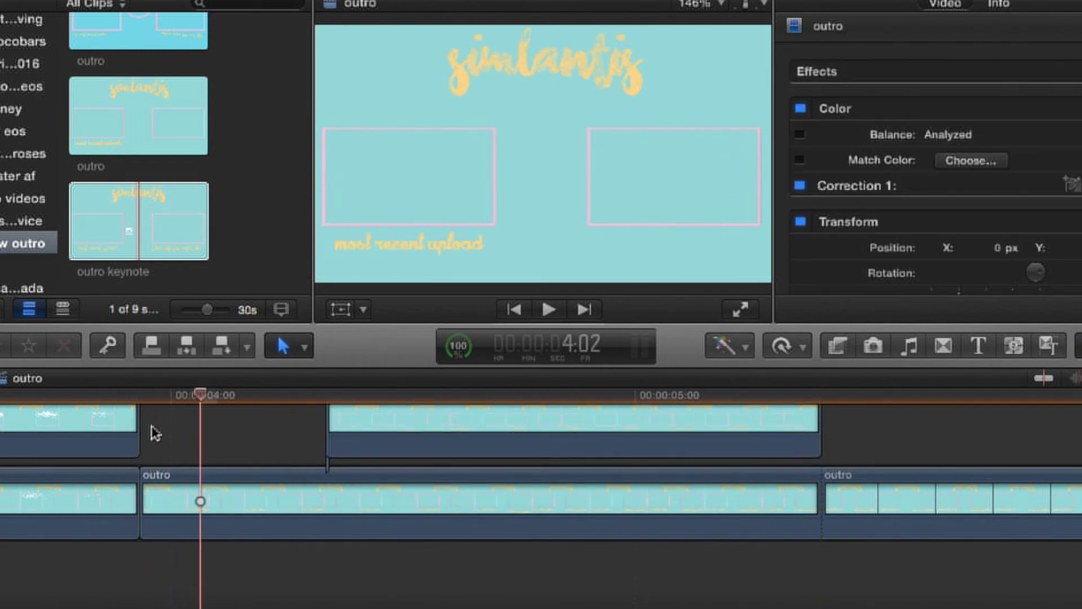
Align the start of the stacked "most recent upload" clip with the clip beneath it and play the result.
drag(145, 479, 280, 476)
drag(386, 454, 353, 455)
click(268, 561)
key(space)
key(space)
Look through the rest of the outro timeline up to the social media icon animations.
scroll(377, 518, up, 1)
scroll(377, 518, right, 1)
scroll(339, 474, up, 1)
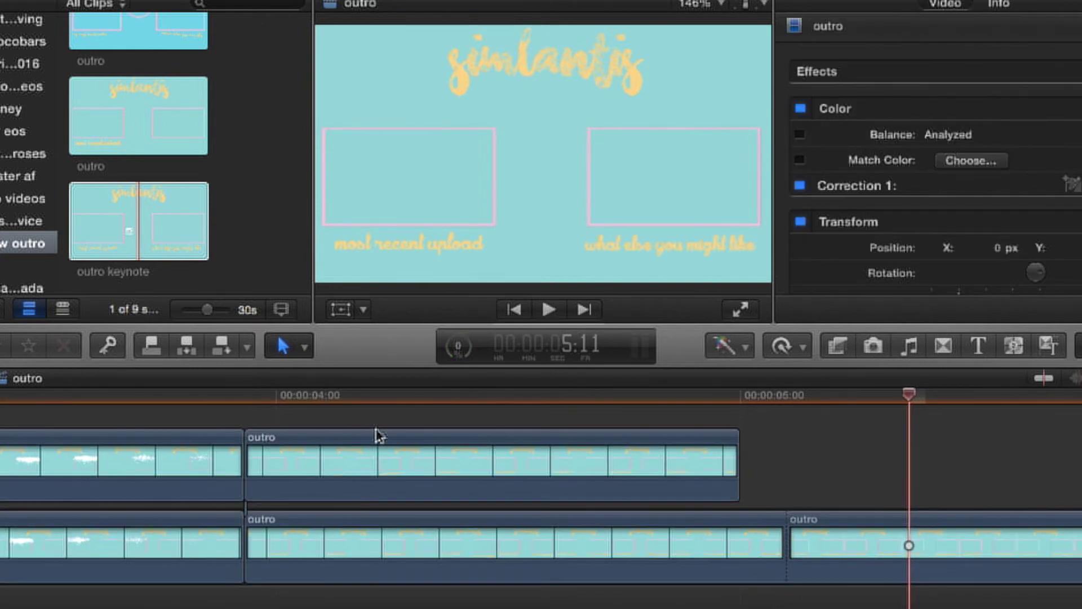
click(359, 416)
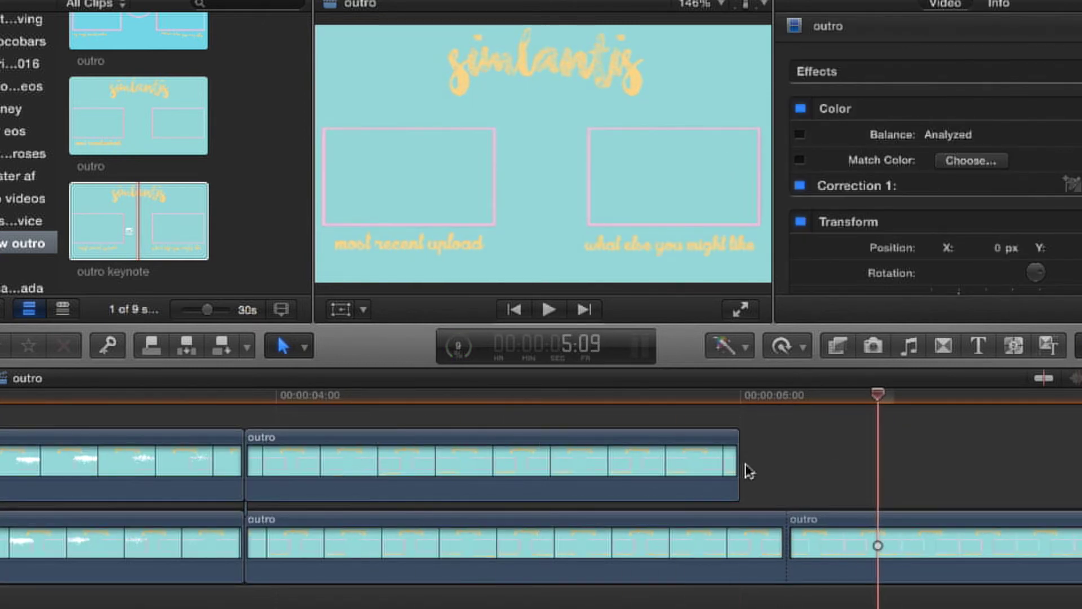
mouse_move(640, 471)
mouse_down()
mouse_move(625, 471)
mouse_move(657, 471)
mouse_move(641, 468)
mouse_up()
scroll(845, 498, right, 8)
click(722, 470)
scroll(723, 470, right, 2)
scroll(816, 423, right, 6)
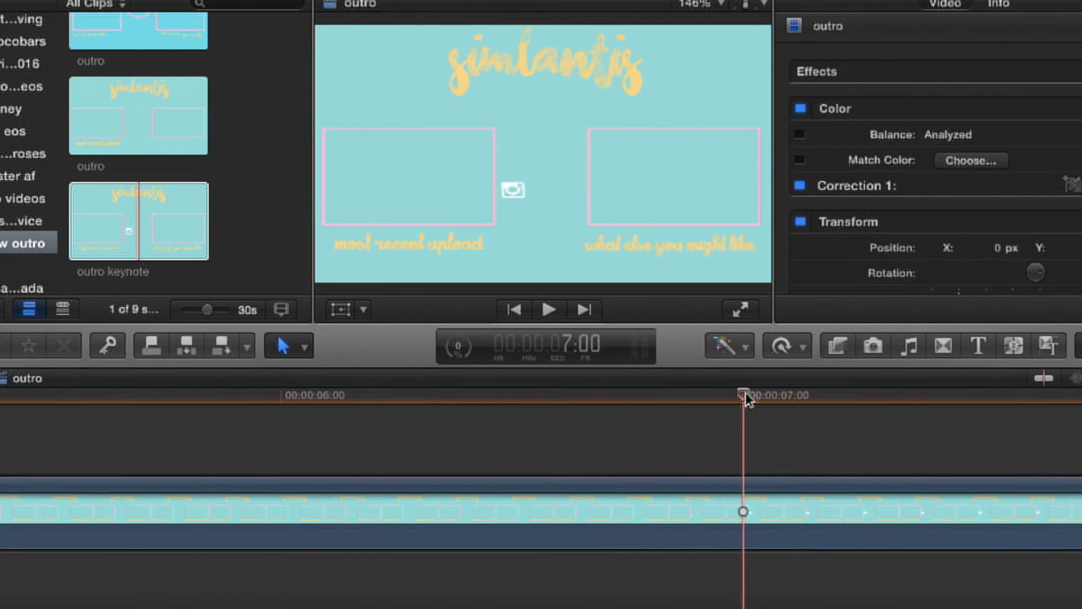
key(l)
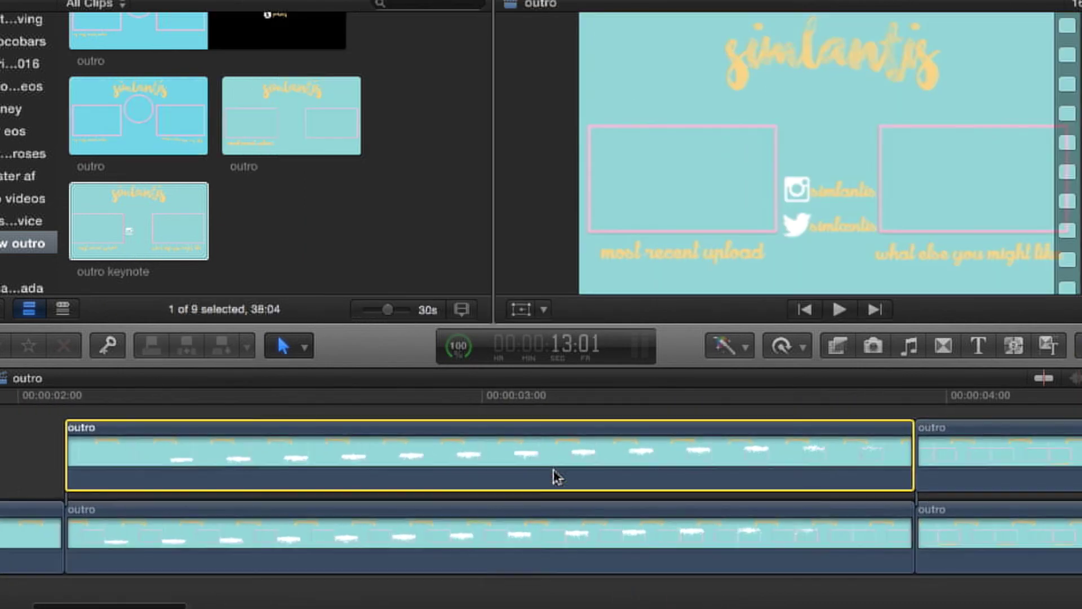
Crop away the left half of the stacked box-animation clip and play both boxes appearing together.
click(543, 309)
click(572, 357)
click(419, 406)
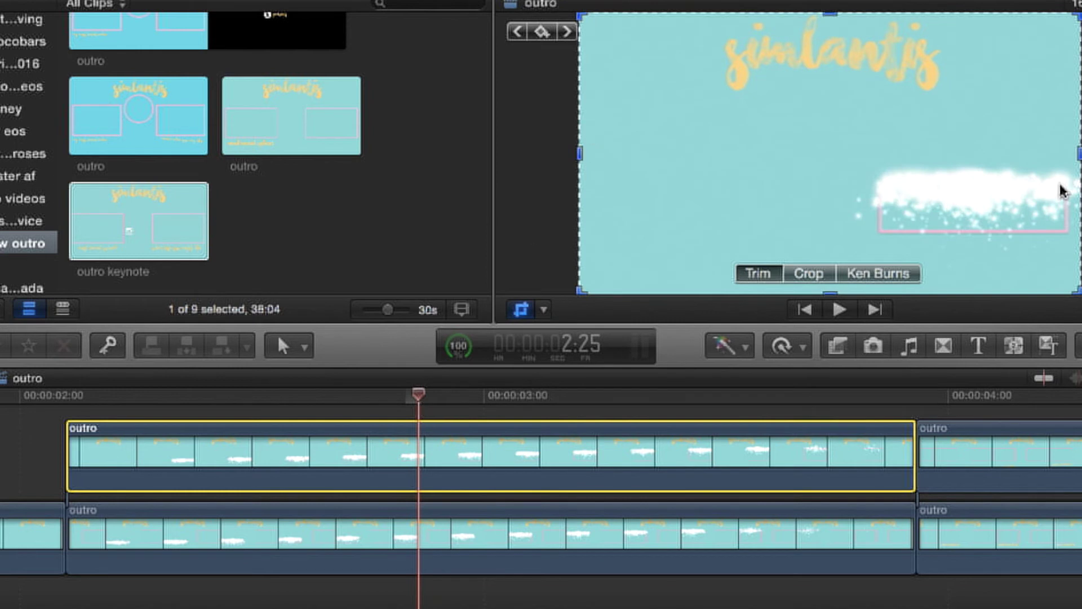
drag(580, 161, 830, 174)
click(36, 476)
key(space)
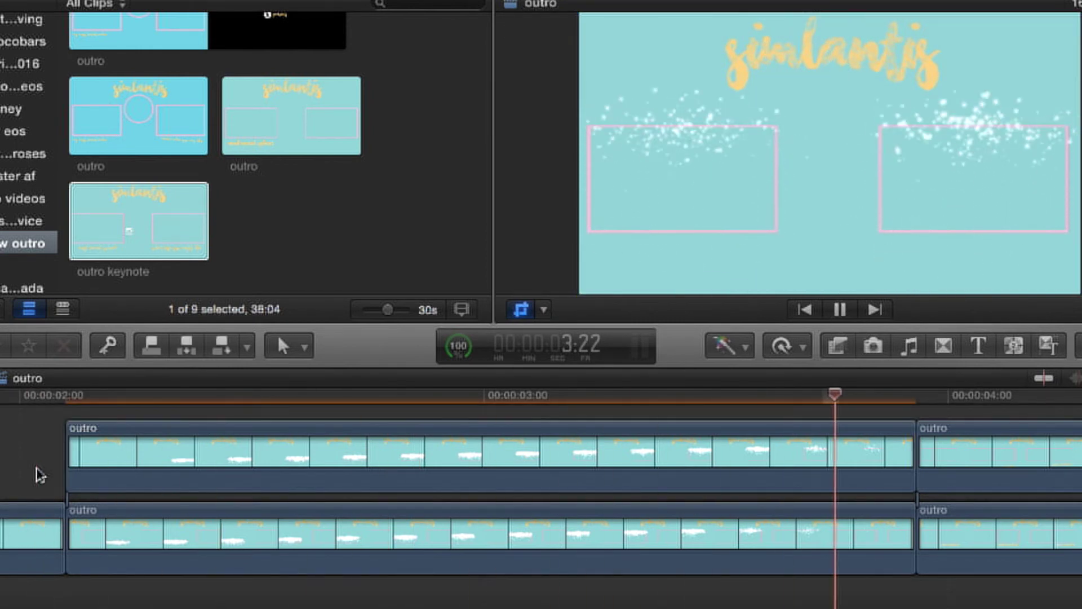
key(space)
Crop the stacked "most recent upload" clip on both sides, removing its right half, and play the result.
click(669, 463)
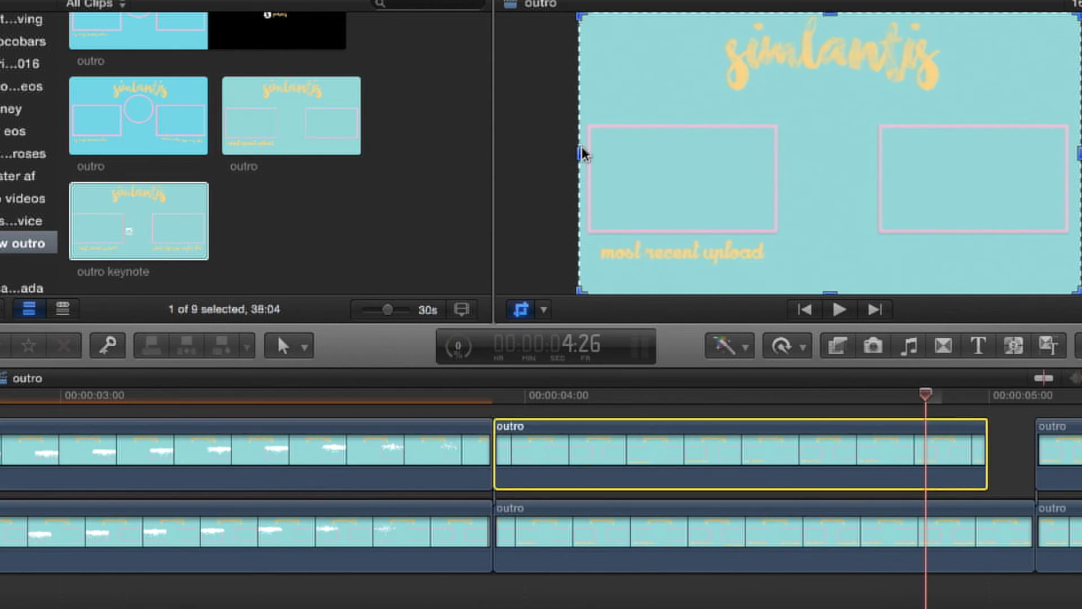
drag(582, 152, 648, 152)
drag(1078, 155, 821, 174)
scroll(512, 470, up, 2)
click(487, 429)
key(space)
key(space)
Shift the stacked "most recent upload" clip slightly later and cut off the start of the clip beneath to match.
scroll(631, 439, right, 3)
drag(457, 476, 507, 477)
click(352, 418)
key(space)
key(space)
key(b)
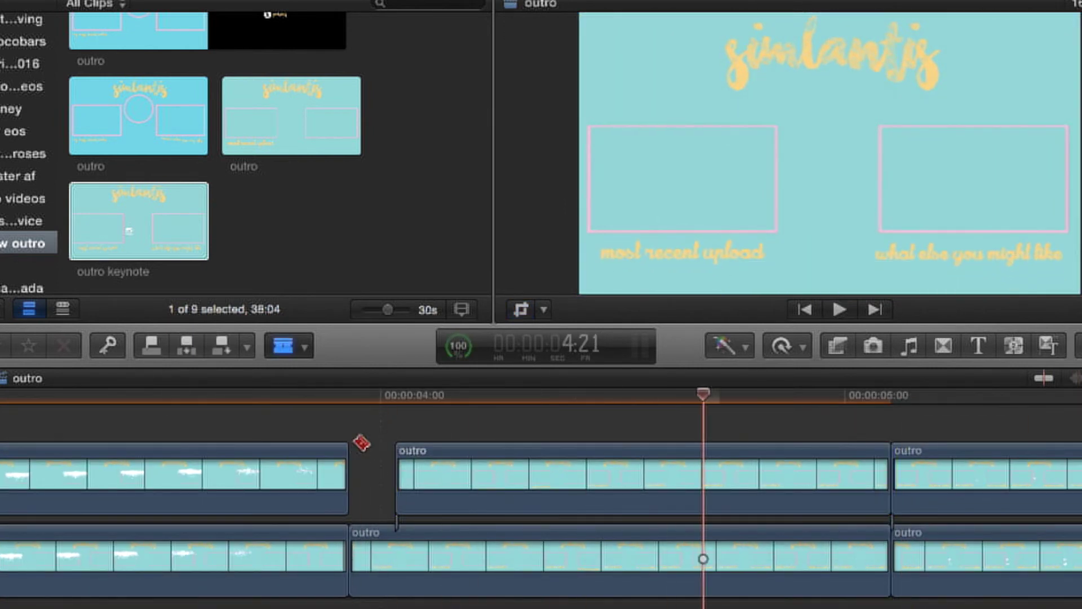
click(378, 557)
key(Delete)
Crop the stacked Instagram icon clip from its bottom edge up to the area around the icon.
scroll(331, 407, right, 4)
key(space)
scroll(732, 485, right, 2)
click(649, 412)
click(705, 452)
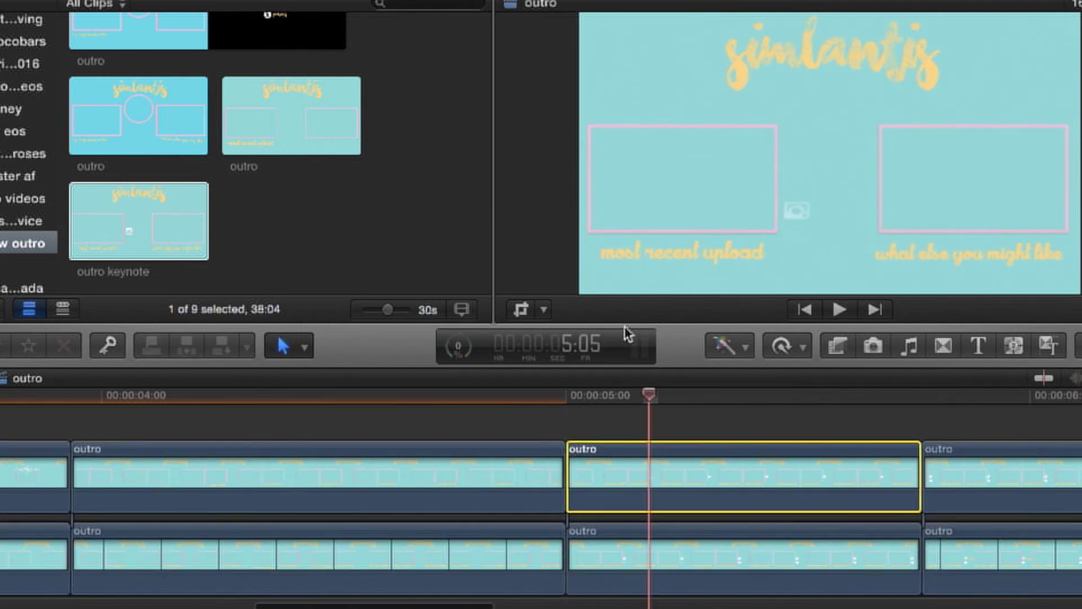
click(527, 309)
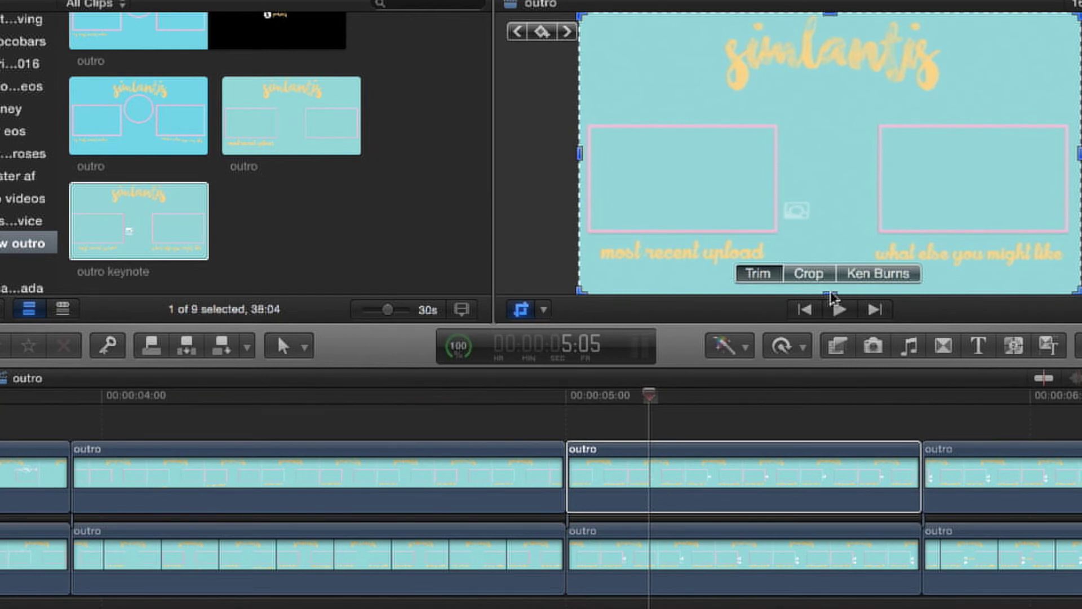
click(830, 274)
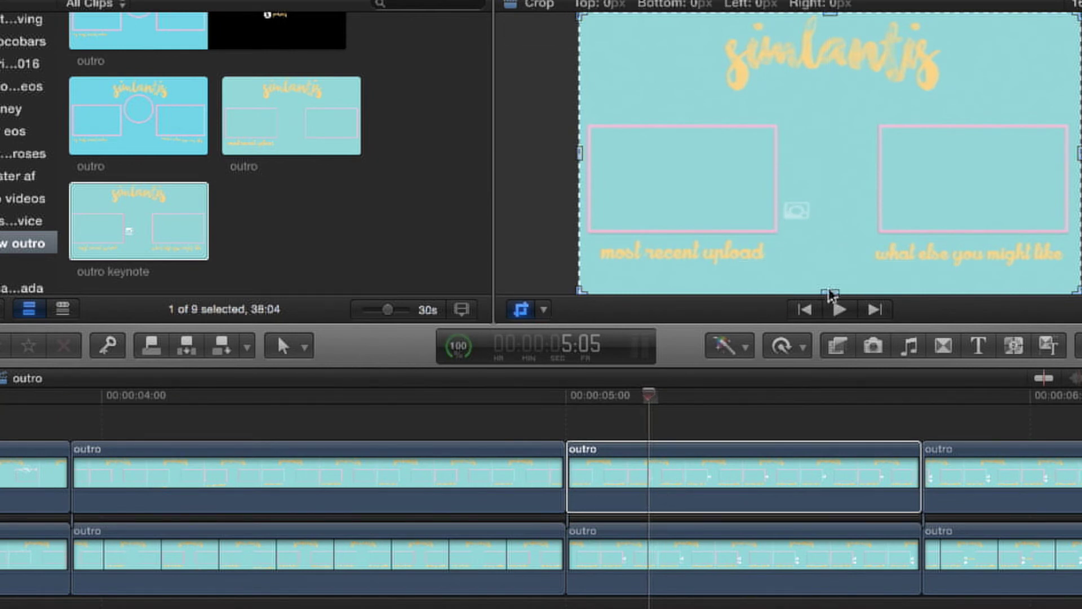
drag(829, 285, 847, 224)
Play back the Instagram and Twitter icon animations, and slightly reduce the stacked icon clip's height with Transform.
click(568, 423)
key(space)
key(space)
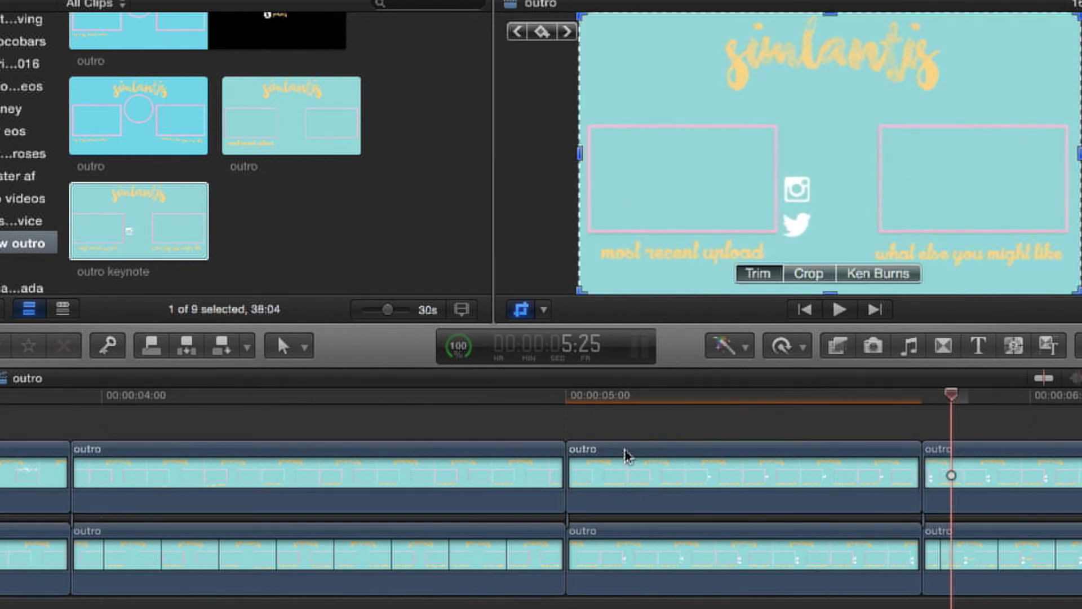
click(563, 427)
key(space)
key(space)
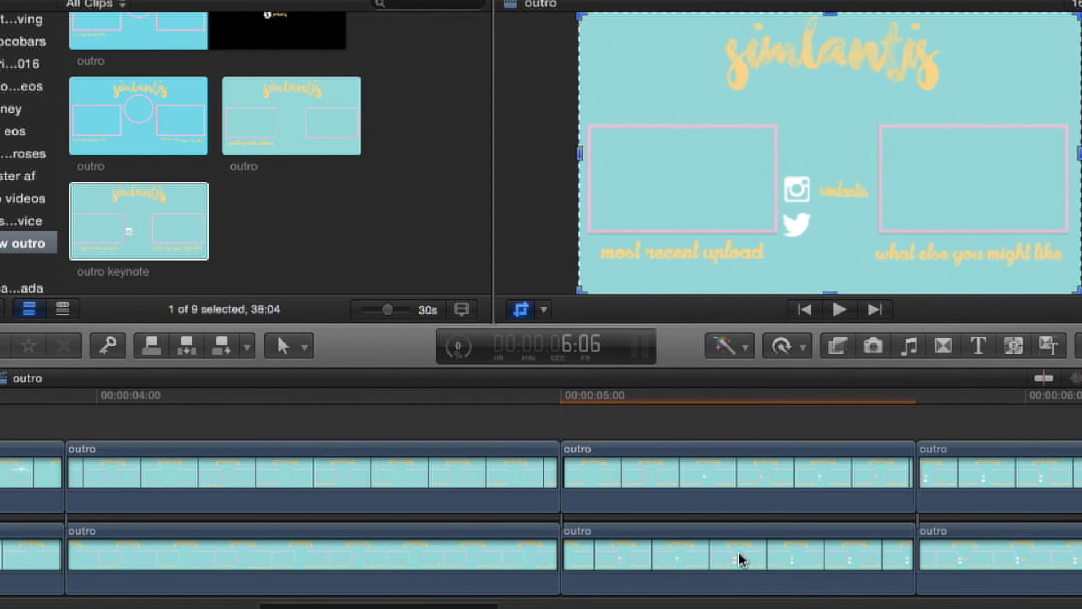
click(707, 485)
click(544, 309)
click(599, 336)
click(728, 423)
drag(832, 217, 832, 207)
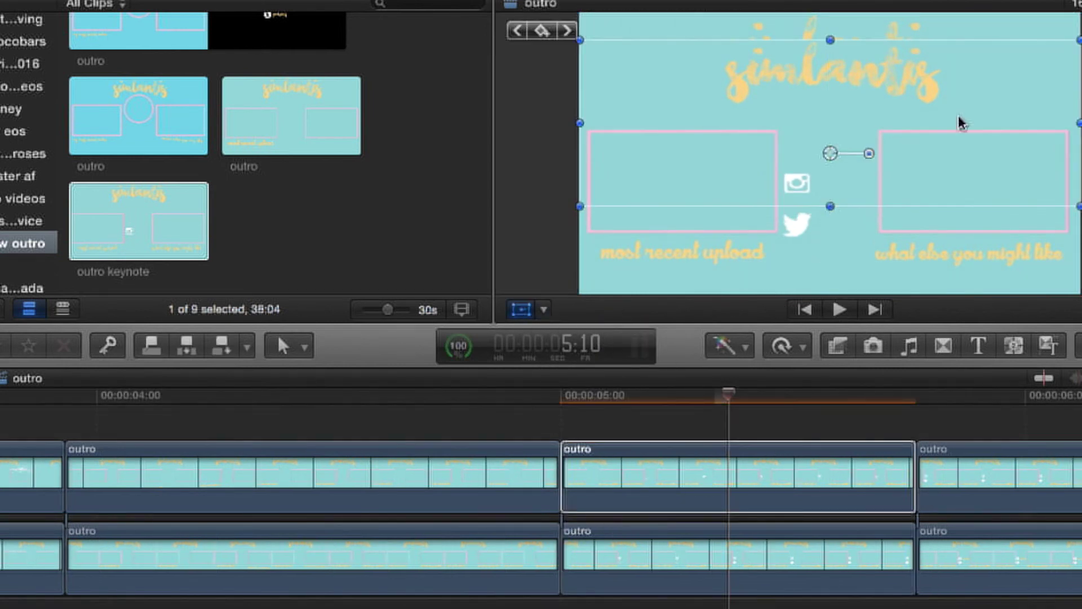
key(a)
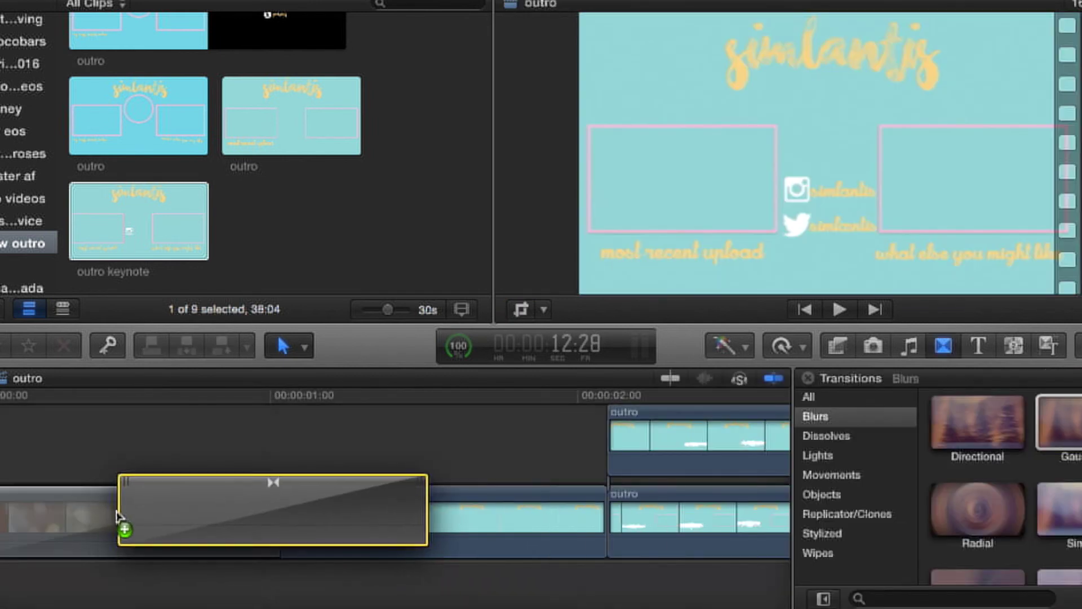
Place a blur transition between the light leak and the outro, shorten it, and play the sequence.
drag(123, 494, 127, 493)
drag(46, 510, 107, 510)
key(space)
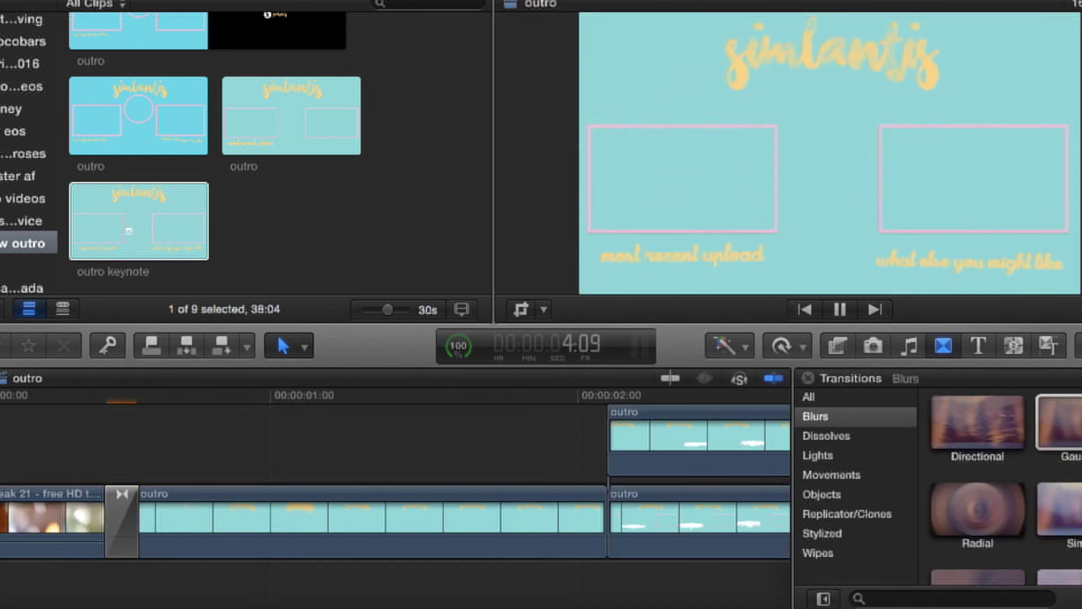
In the "color" project, trim the end of the talking clip and paste the copied outro clips after it.
key(ctrl+super+5)
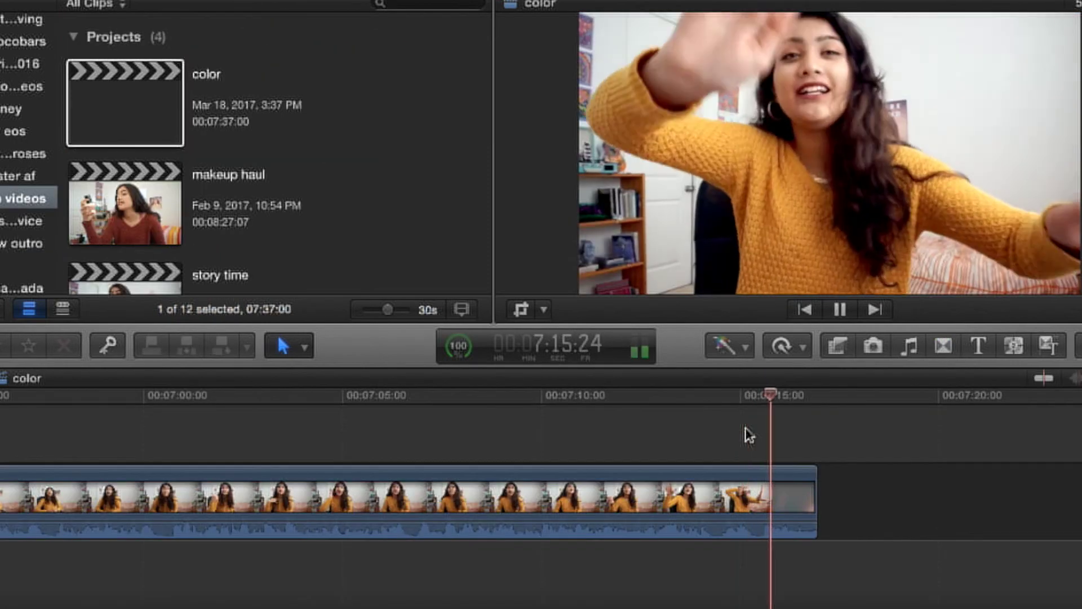
key(space)
drag(818, 500, 792, 497)
click(754, 442)
key(space)
key(super+v)
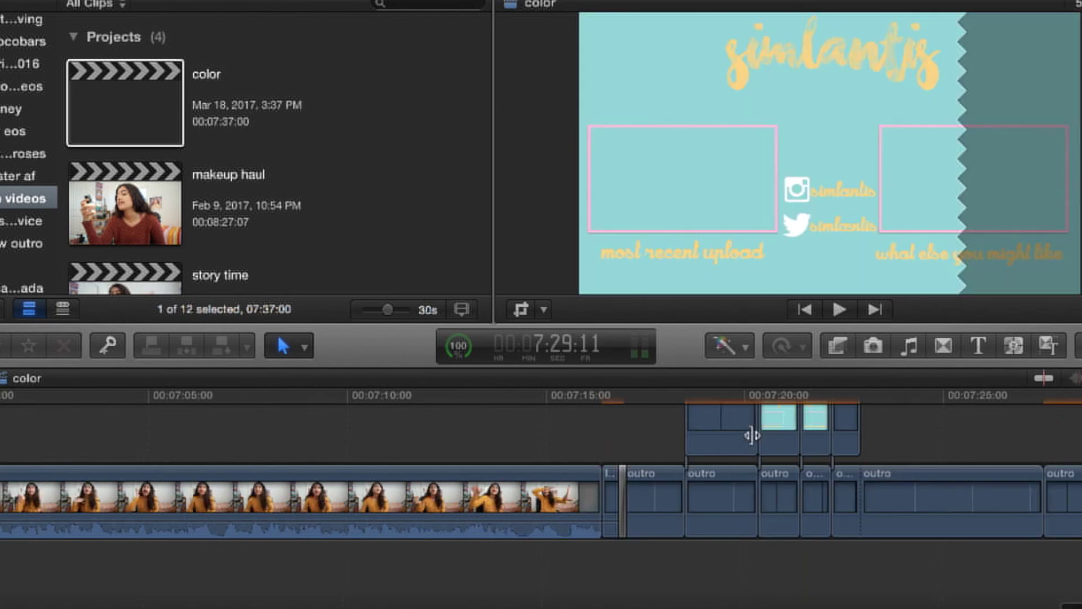
Add a Gaussian blur transition between the talking clip and the light leak, shorten it, and play the join.
click(943, 345)
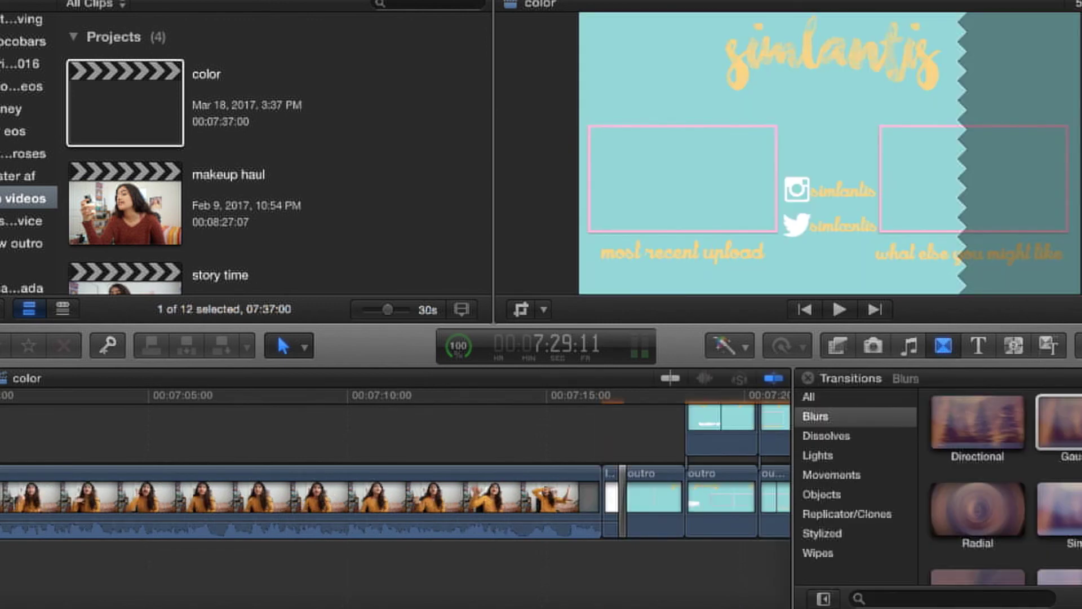
drag(1059, 421, 611, 495)
key(super+equal)
key(super+equal)
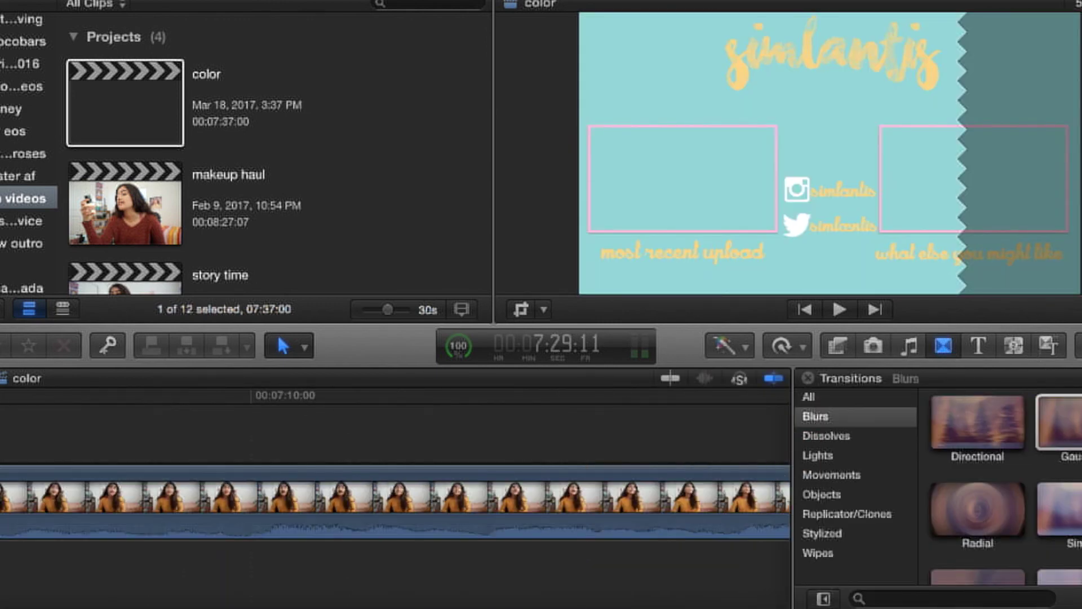
scroll(550, 500, right, 20)
scroll(549, 498, up, 10)
click(574, 504)
drag(574, 504, 384, 504)
key(space)
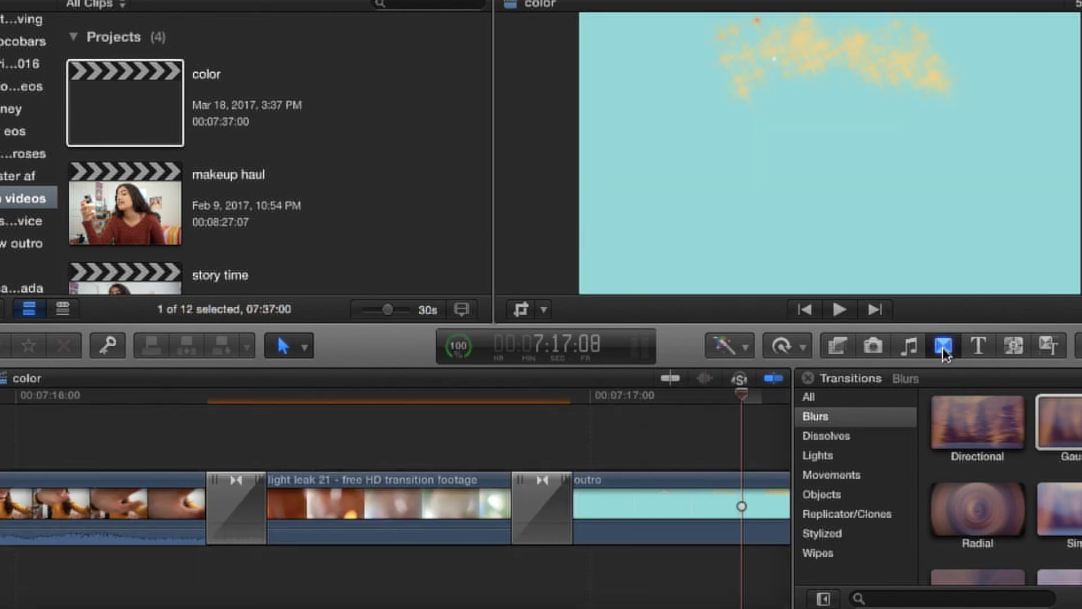
Find the song "Good Morning" in the iTunes library with the search "GOOD", add it beneath the outro, and adjust its beginning.
click(908, 345)
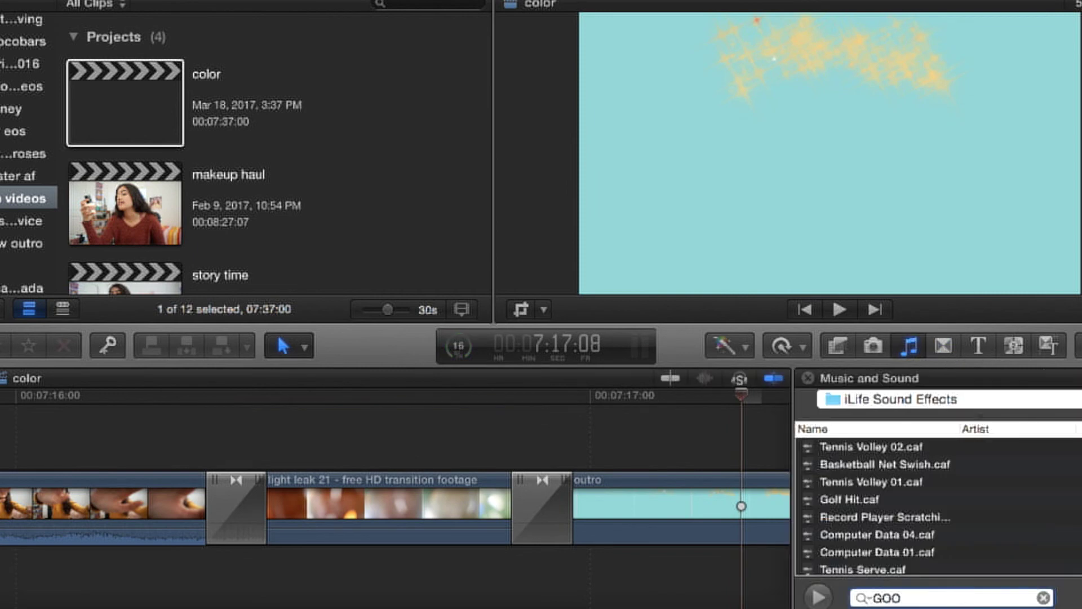
click(956, 595)
text(GOO)
click(1014, 401)
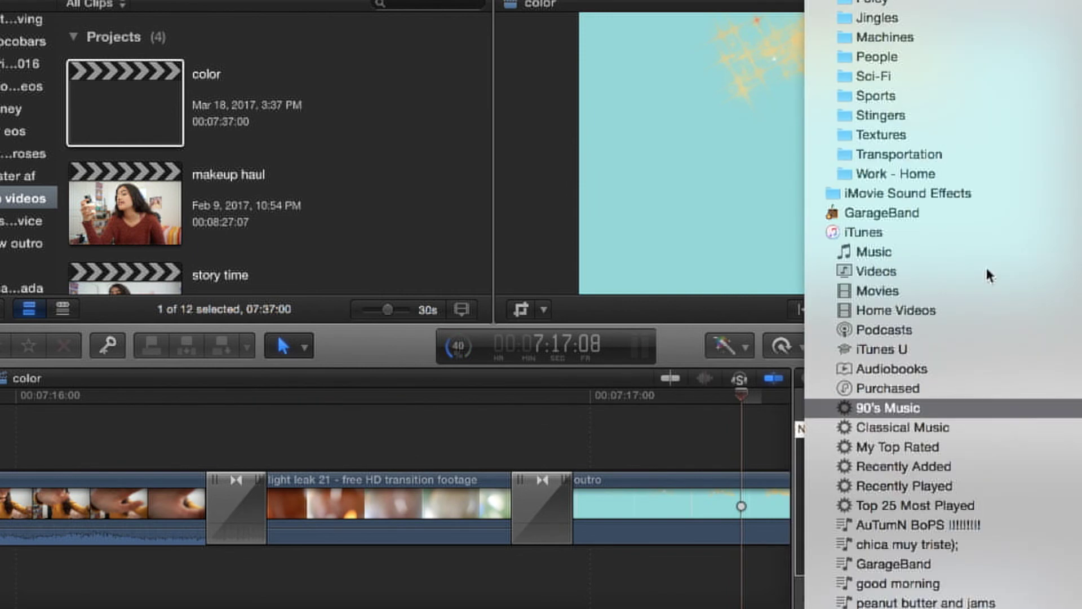
click(918, 230)
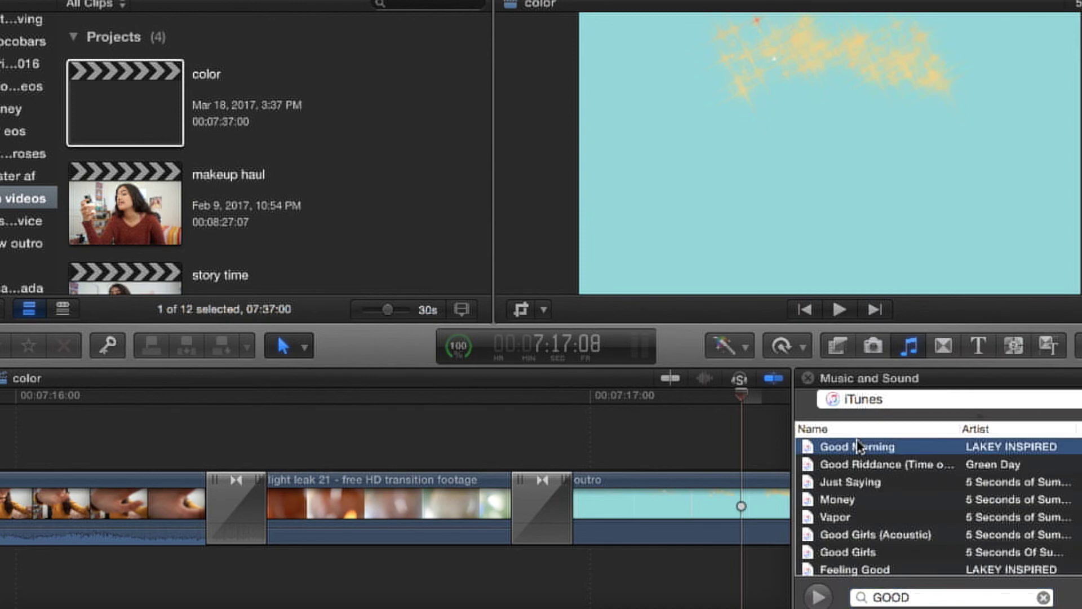
drag(857, 441, 571, 571)
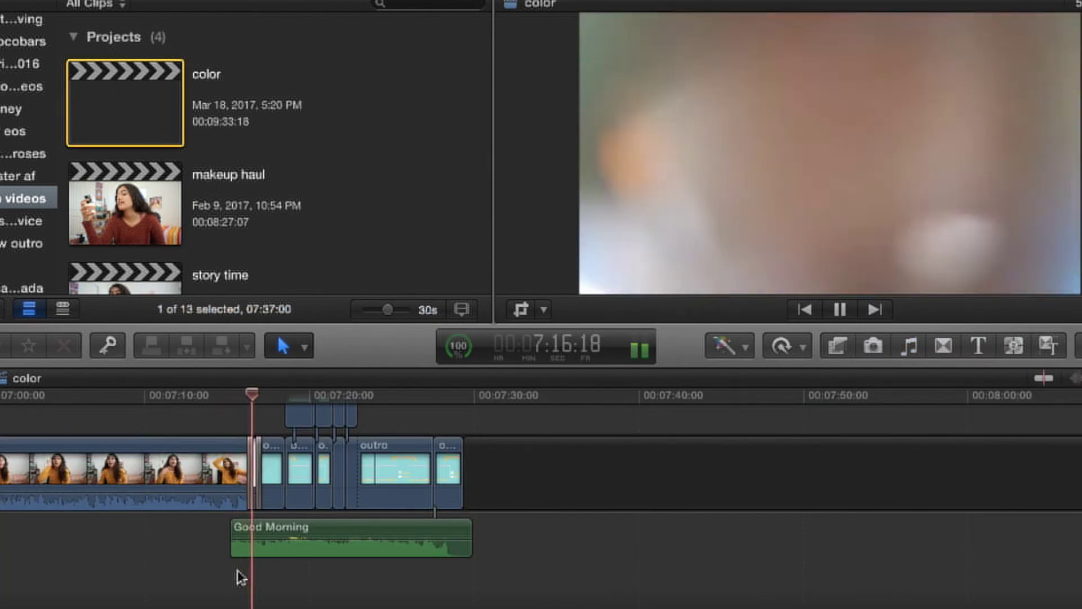
drag(233, 538, 113, 538)
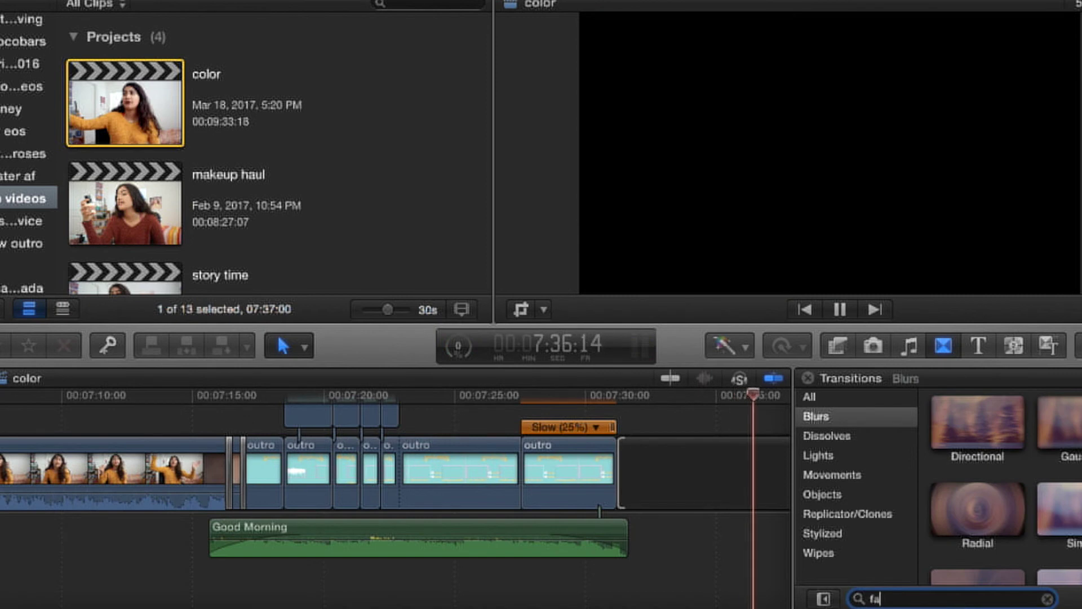
Search all transitions for "fade" and add Fade To Color at the end of the last outro clip.
text(de)
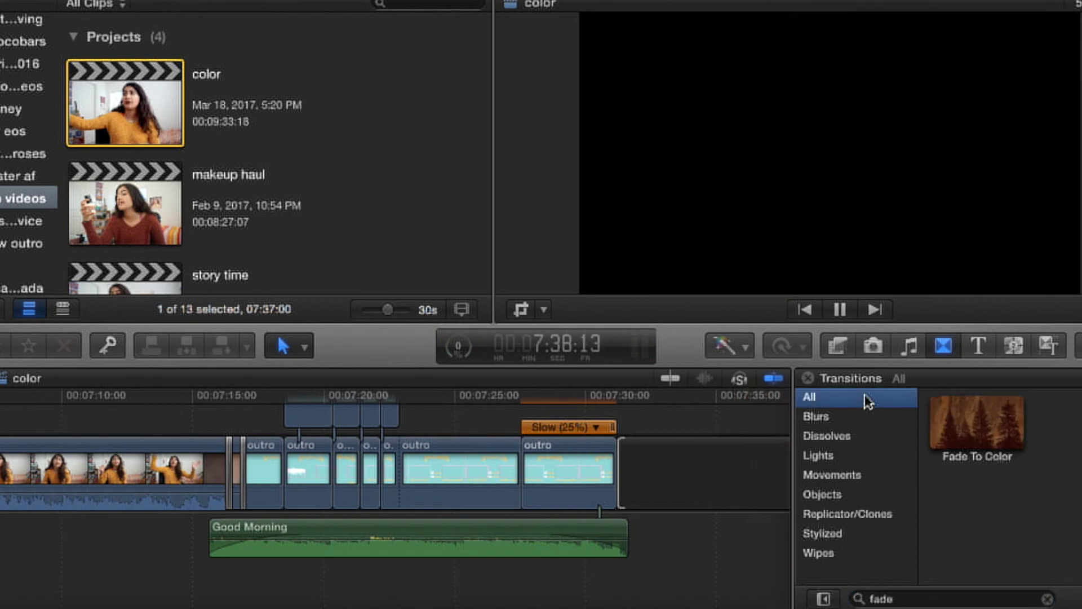
drag(688, 483, 607, 479)
click(612, 408)
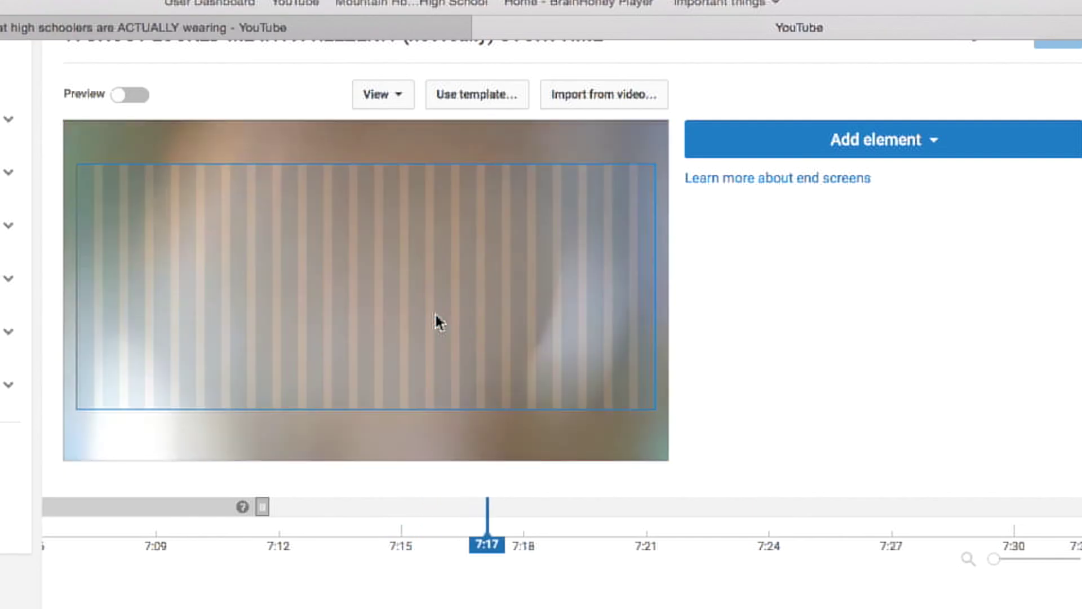
In YouTube's end screen editor, play the video to where the outro begins and set the end screen to start at 7:18.
key(space)
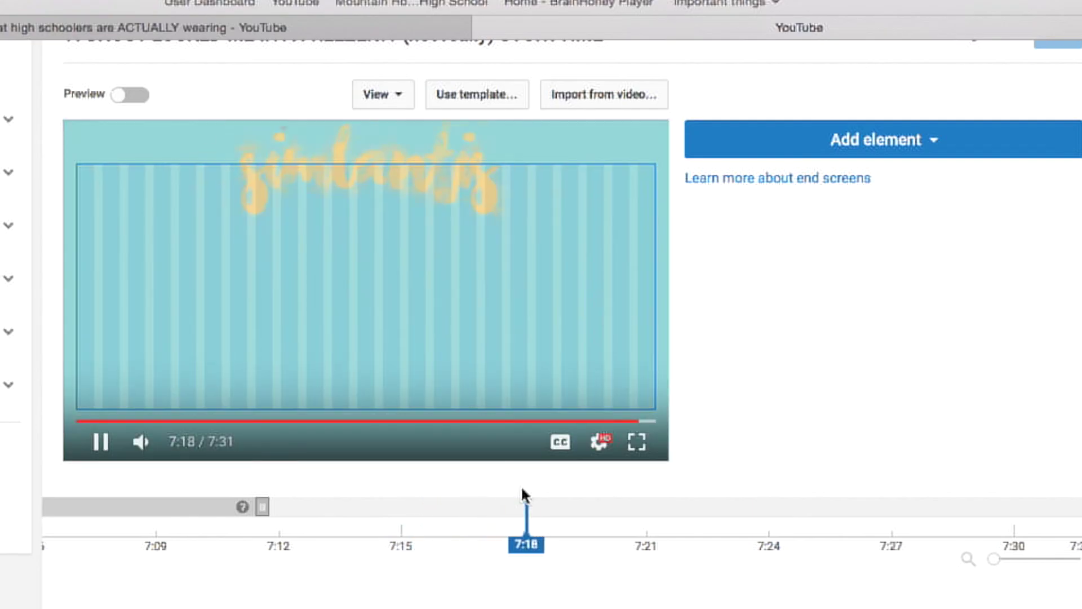
key(space)
key(space)
key(space)
click(553, 500)
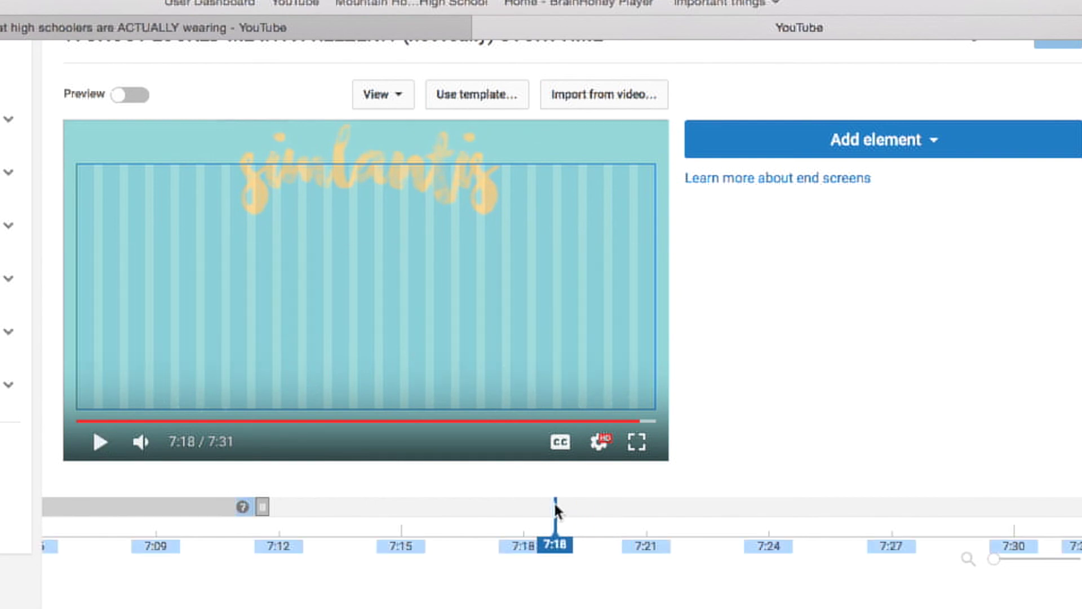
drag(553, 500, 538, 514)
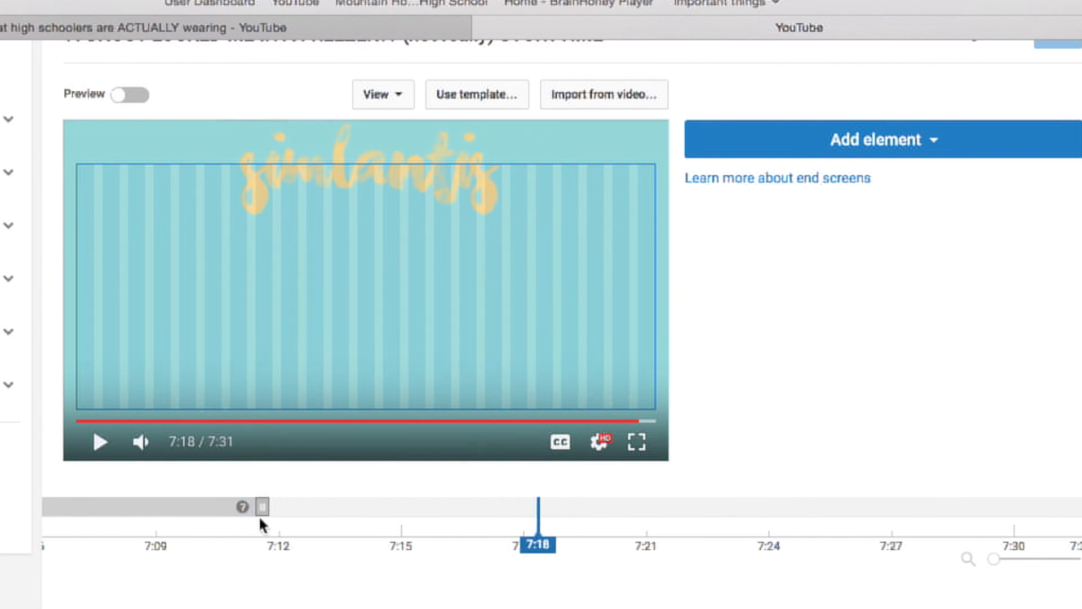
drag(260, 516, 528, 506)
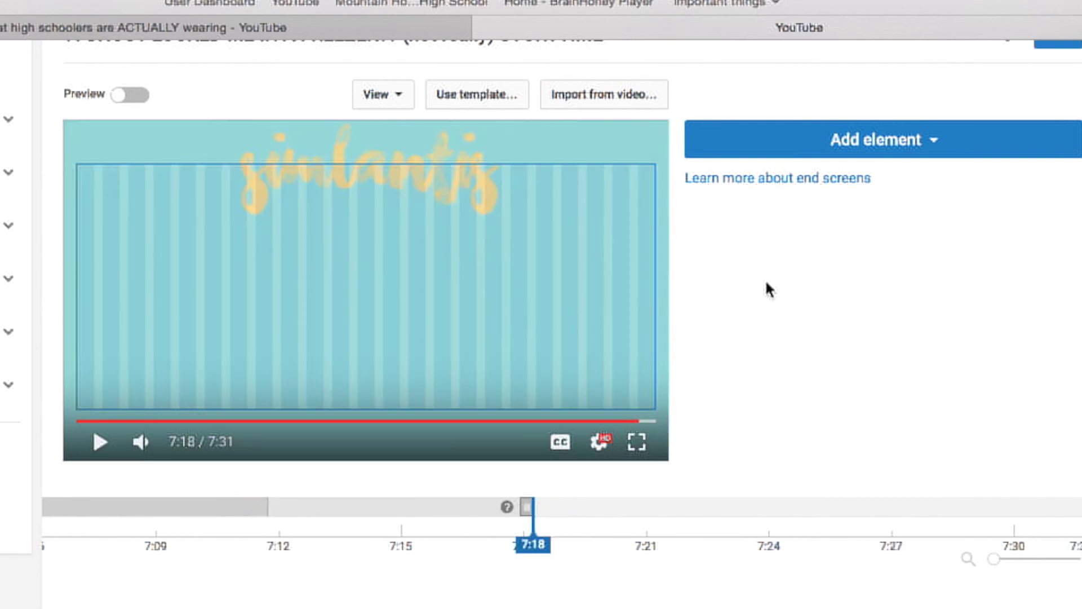
Add a Most recent upload video element and move and resize it to fill the outro's left pink frame.
click(863, 150)
click(1051, 214)
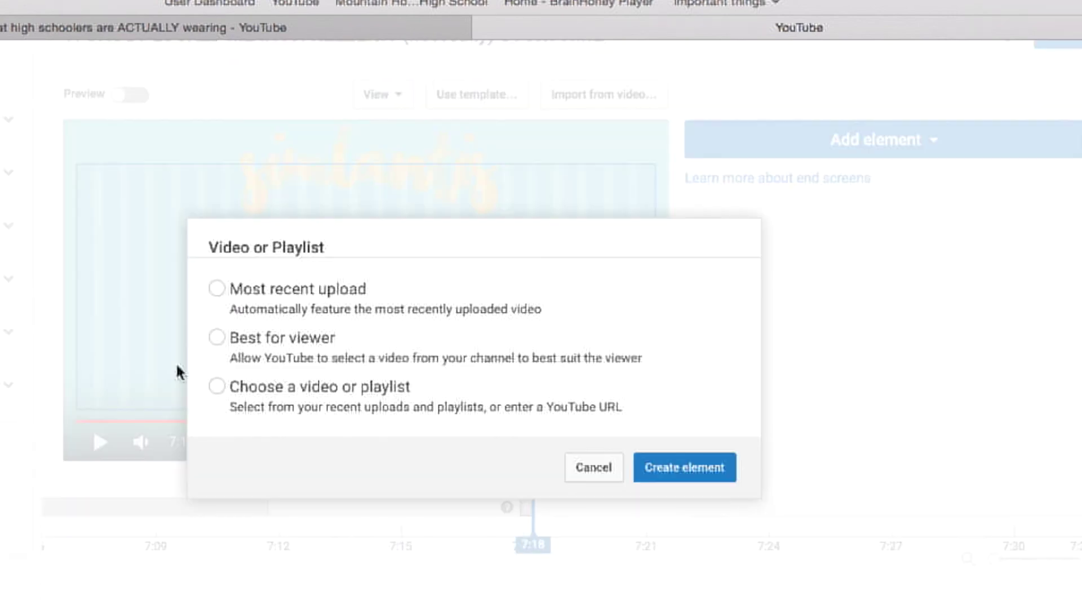
click(221, 295)
click(669, 463)
drag(227, 239, 227, 289)
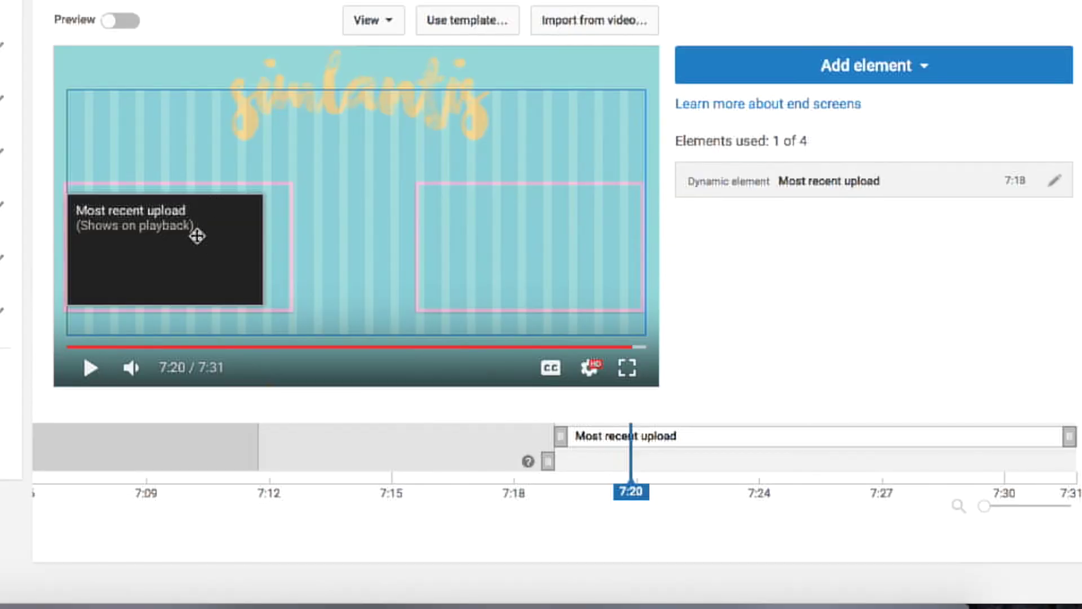
click(198, 238)
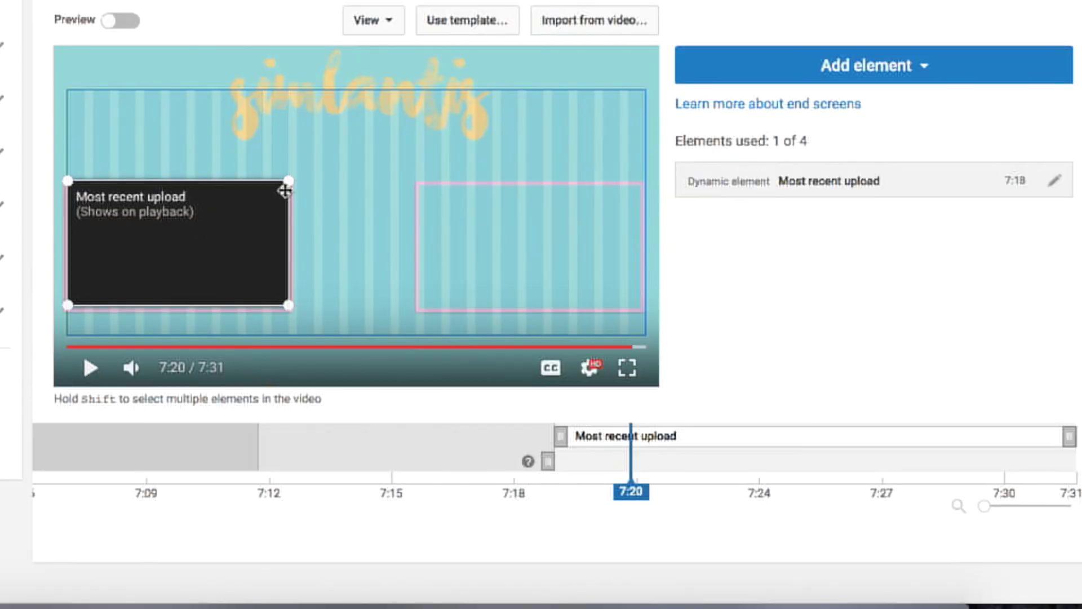
drag(289, 189, 285, 253)
click(340, 285)
Add a second video element that shows the Best for viewer video.
click(862, 65)
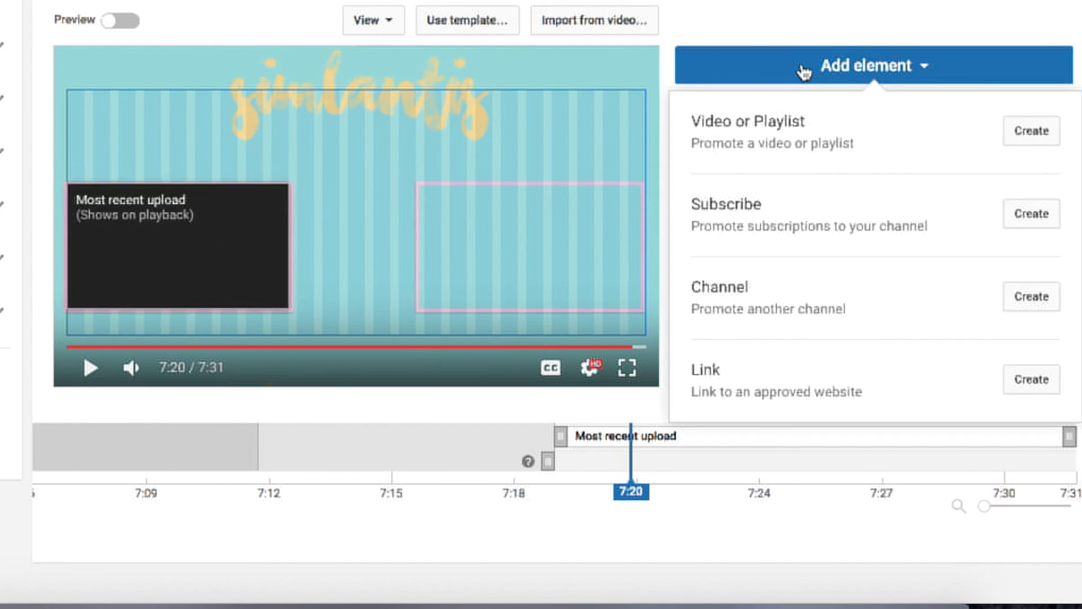
click(1039, 131)
click(658, 406)
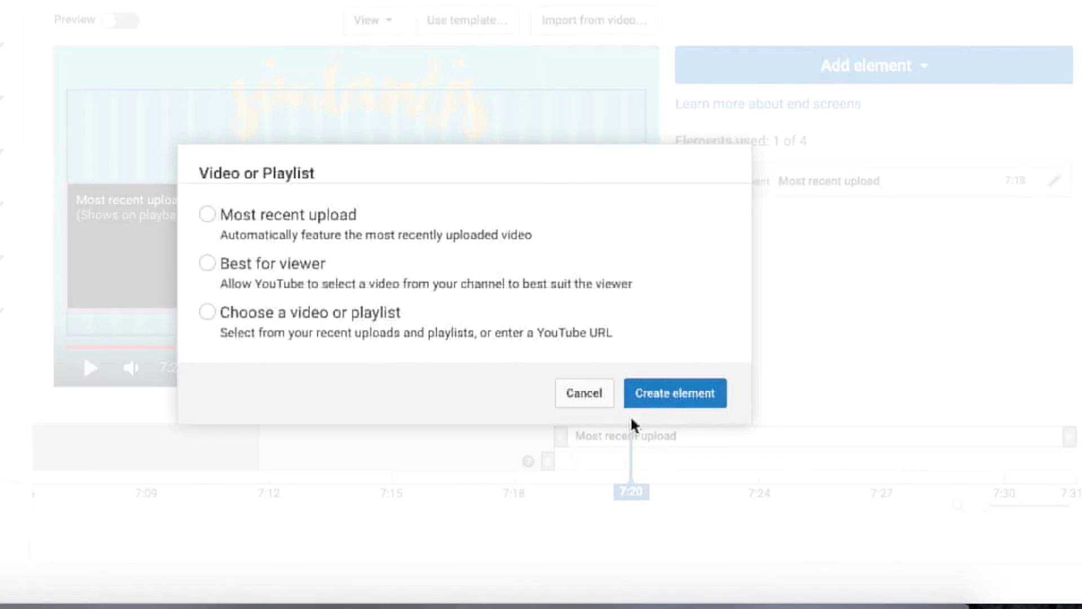
click(679, 391)
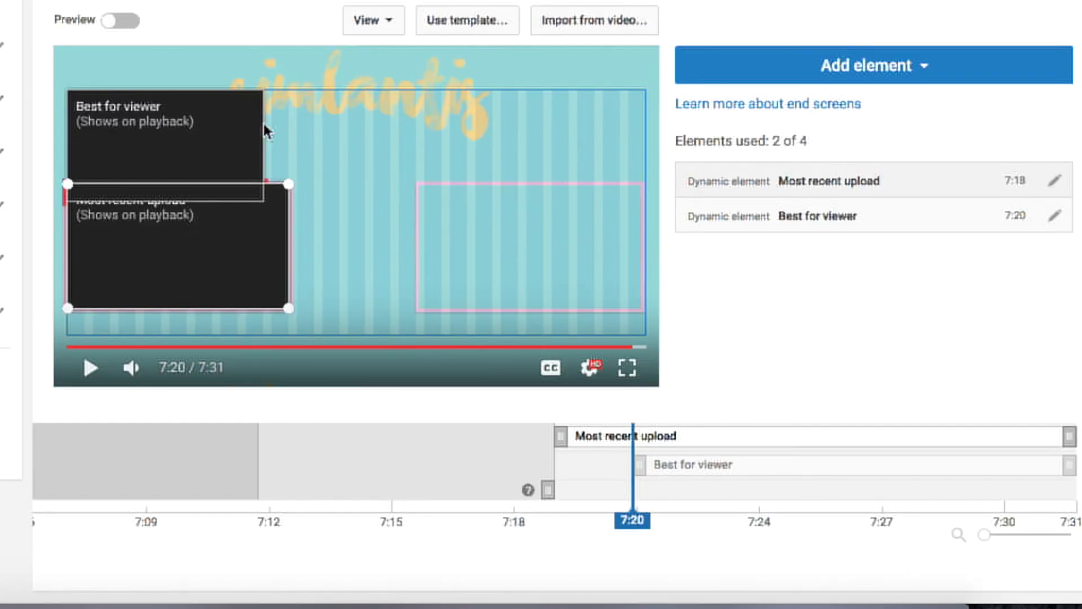
Move and resize the Best for viewer element to fill the outro's right pink frame.
drag(529, 198, 524, 226)
right_click(502, 226)
click(442, 236)
drag(442, 236, 545, 252)
drag(623, 198, 641, 186)
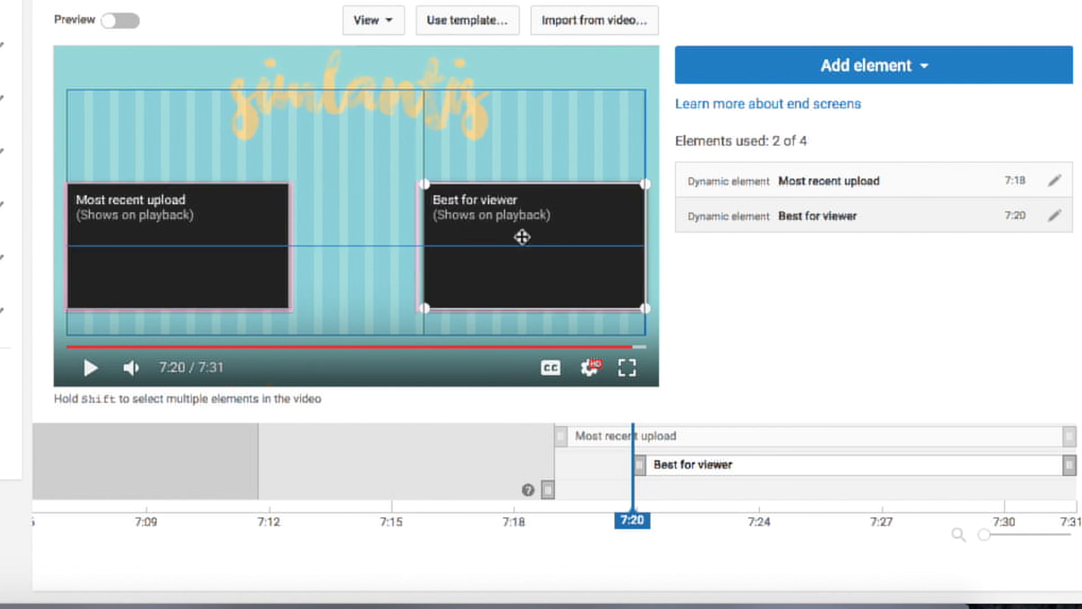
drag(512, 208, 521, 252)
click(476, 156)
drag(586, 199, 585, 193)
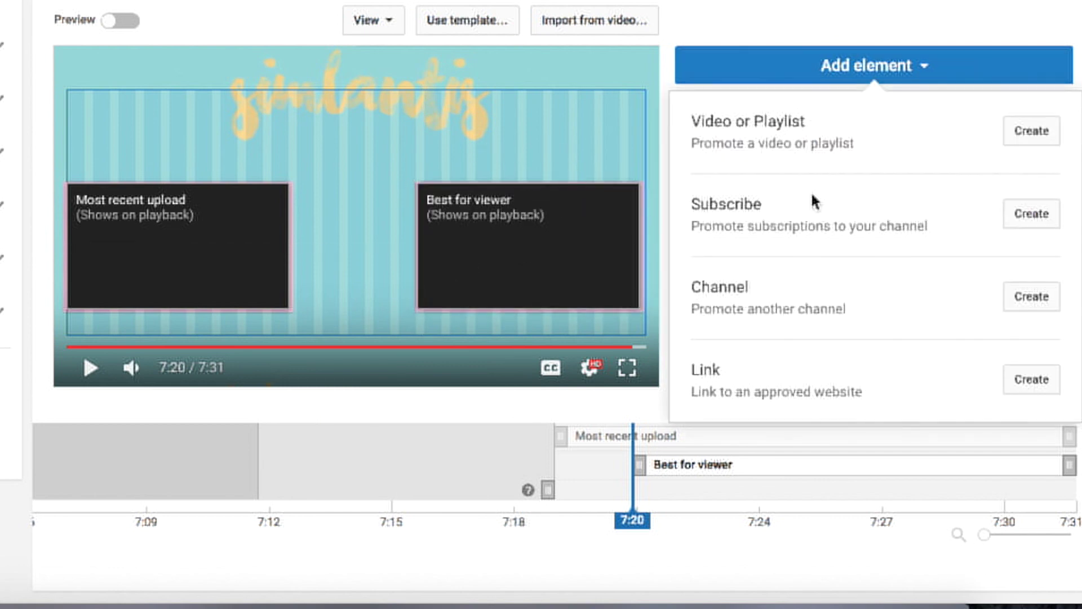
Add a Subscribe element for the channel and place it between the two video elements, just below the "simlantis" title.
click(1052, 295)
click(591, 410)
click(905, 54)
click(1031, 214)
drag(109, 131, 350, 176)
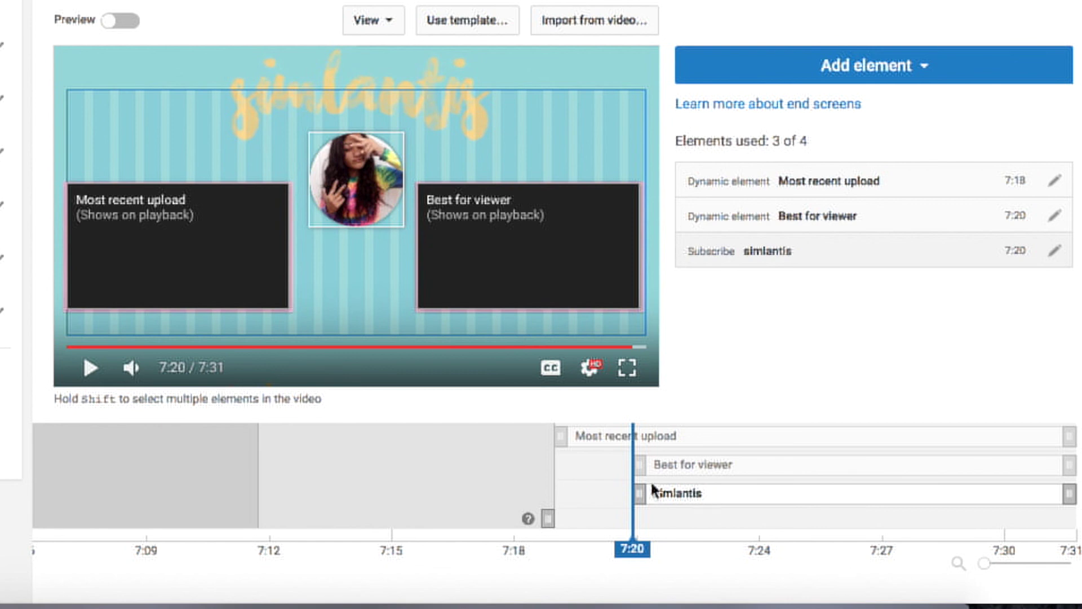
Start the Best for viewer element at 7:18 and the Subscribe element at 7:19, and play the end screen.
drag(640, 494, 558, 463)
click(329, 293)
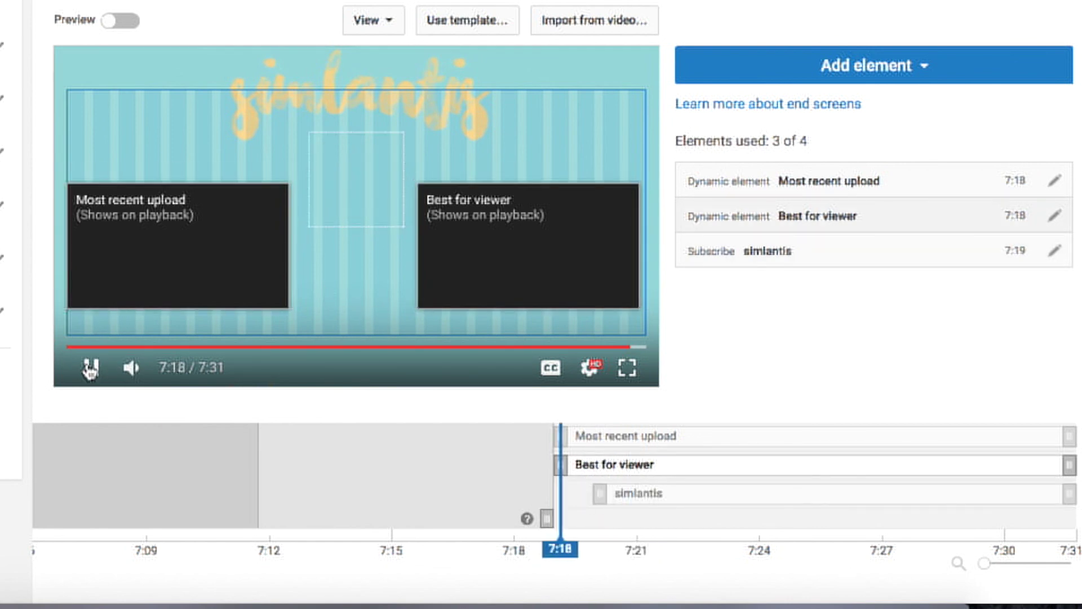
click(90, 369)
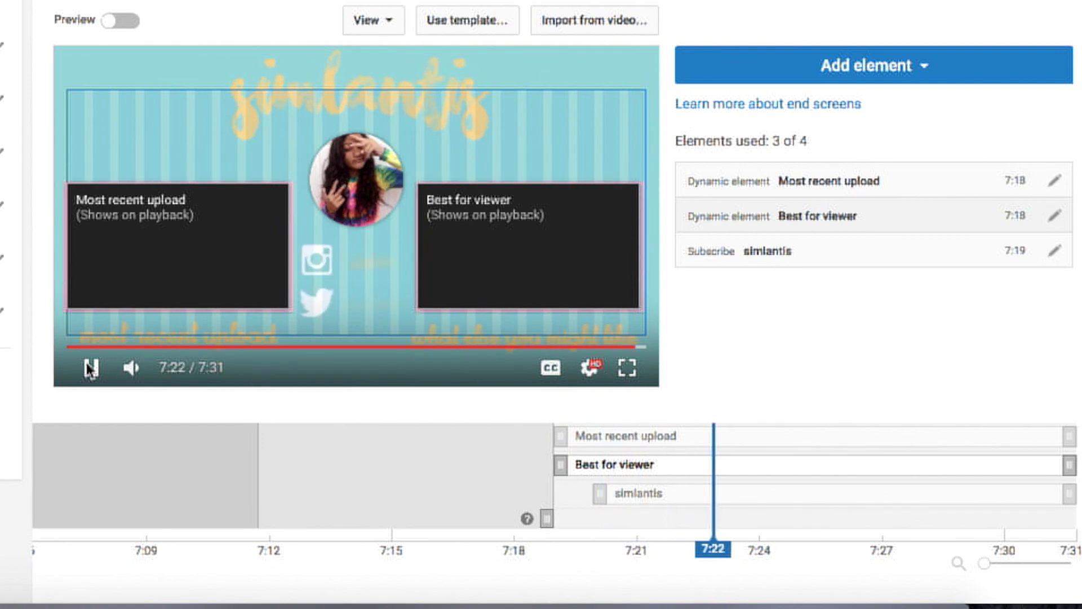